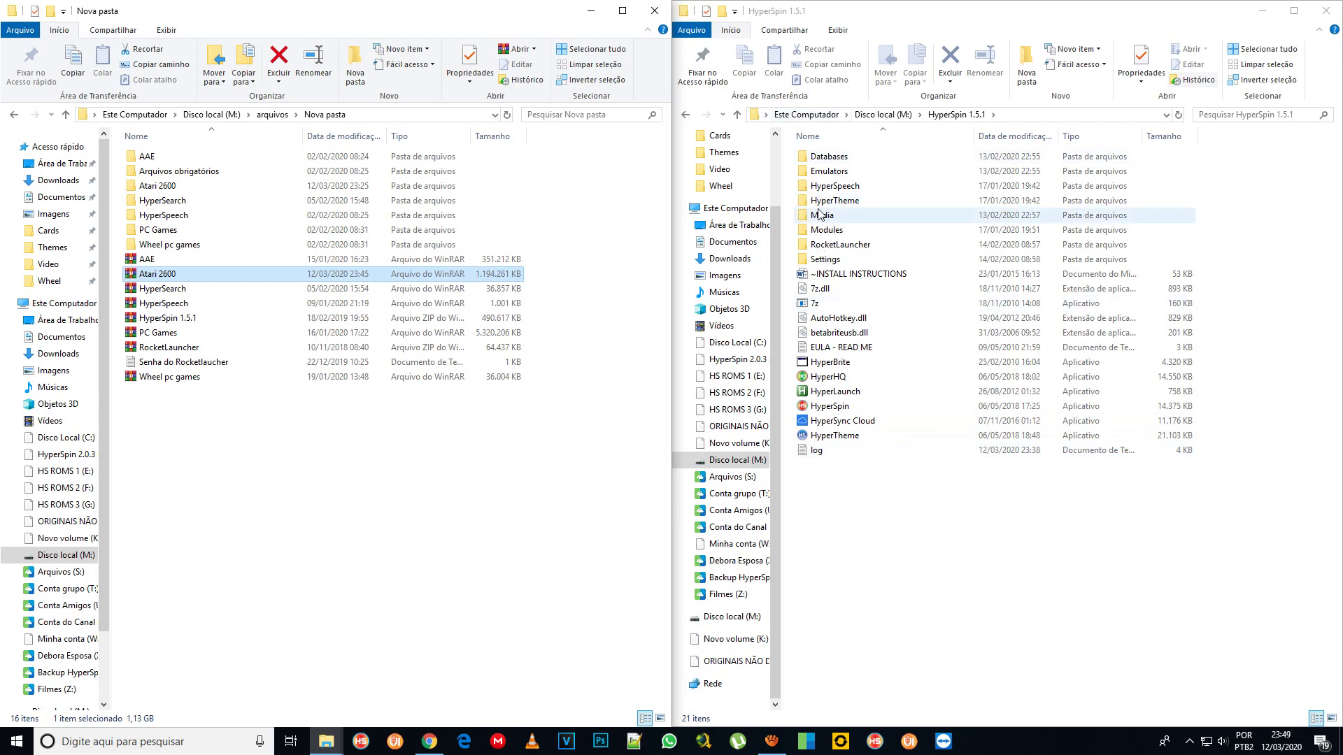
# - Open the extracted Atari 2600 folder, and start RocketLauncherUI from HyperSpin 1.5.1's RocketLauncher\RocketLauncherUI folder in the other window
pyautogui.doubleClick(158, 186)
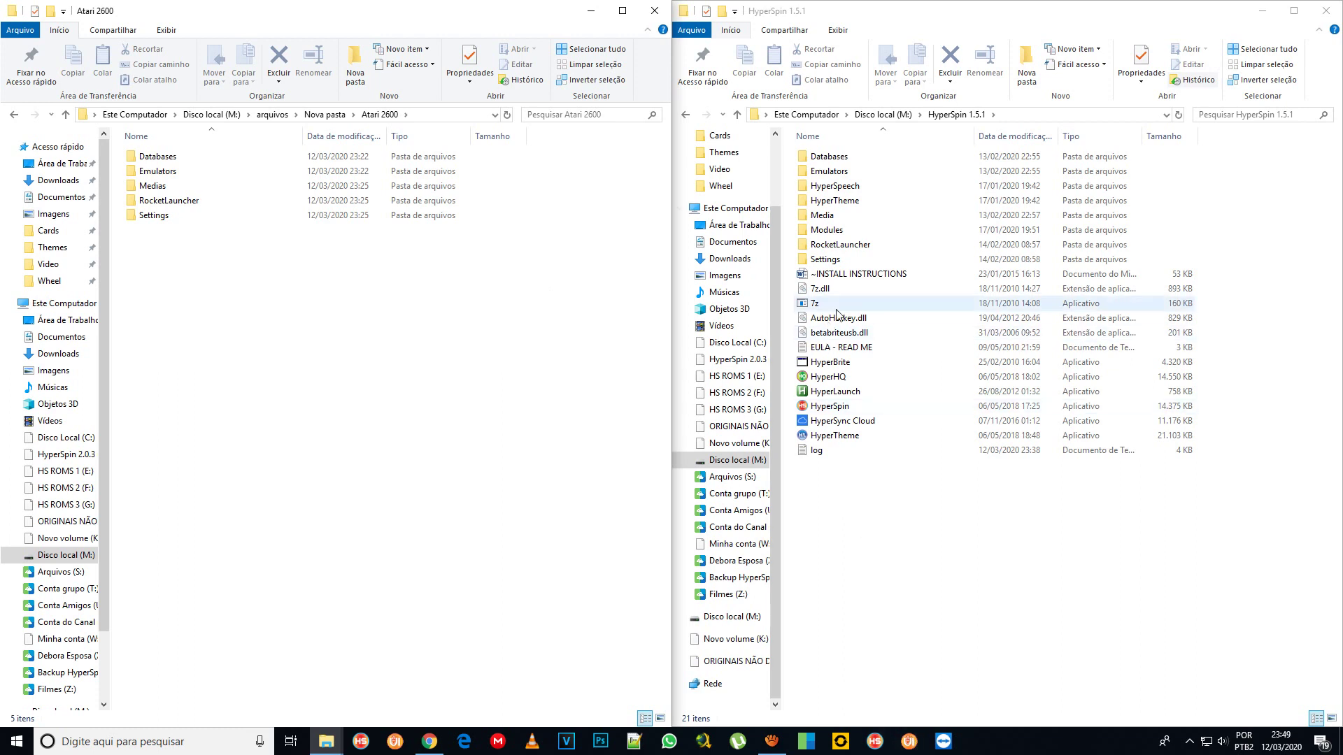
pyautogui.doubleClick(855, 245)
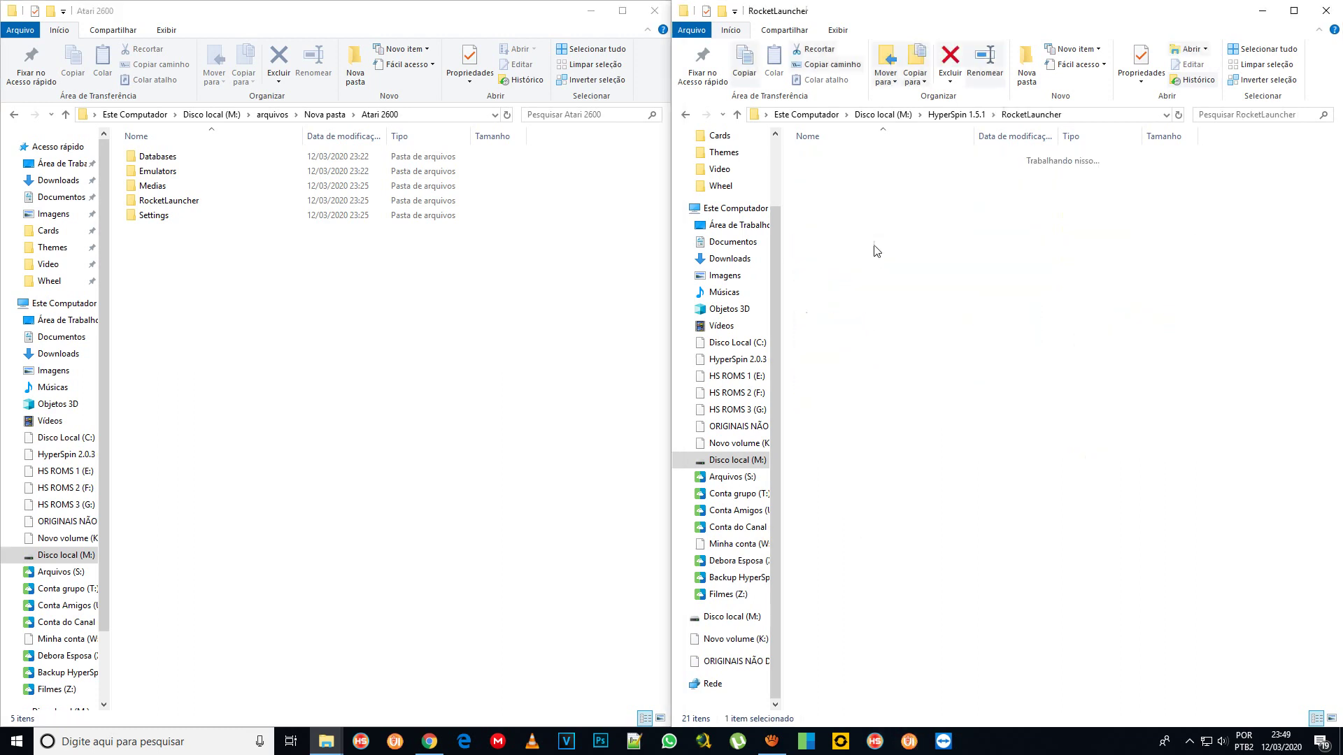
pyautogui.doubleClick(863, 273)
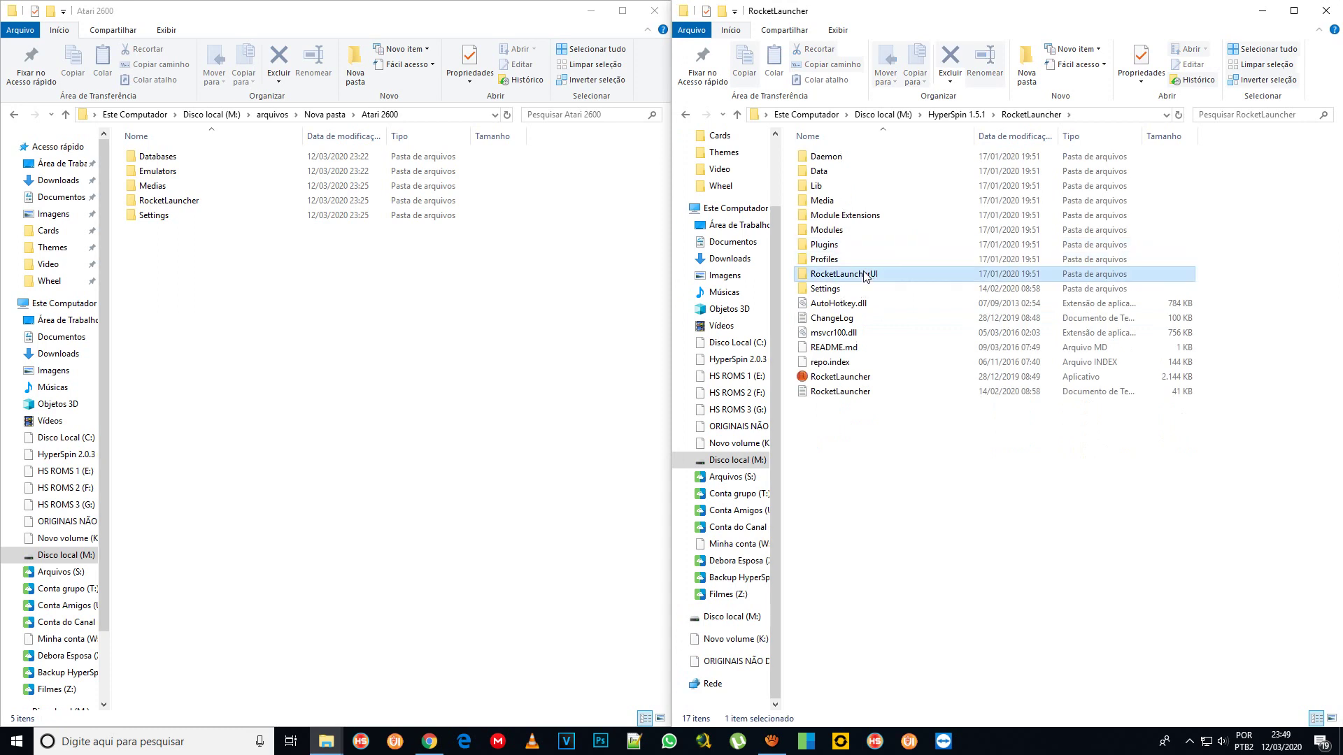
pyautogui.click(843, 292)
pyautogui.doubleClick(843, 296)
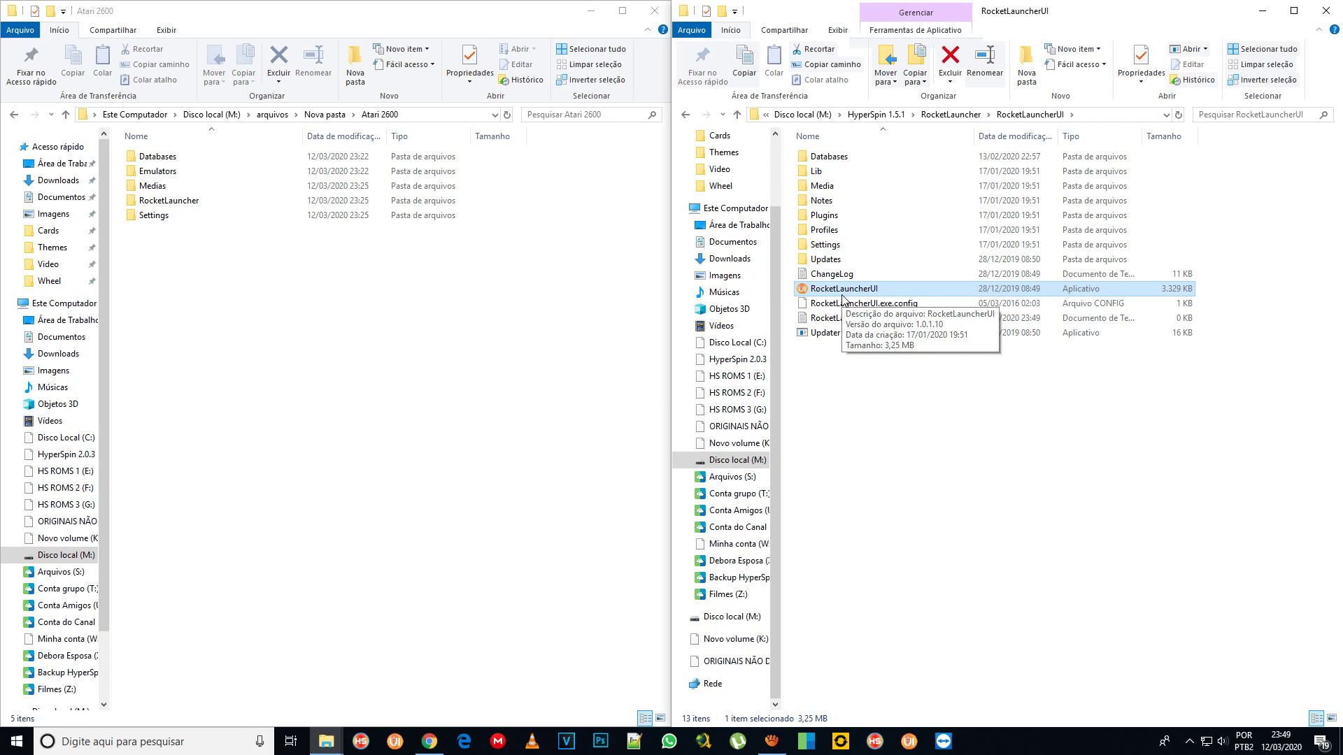
pyautogui.doubleClick(842, 293)
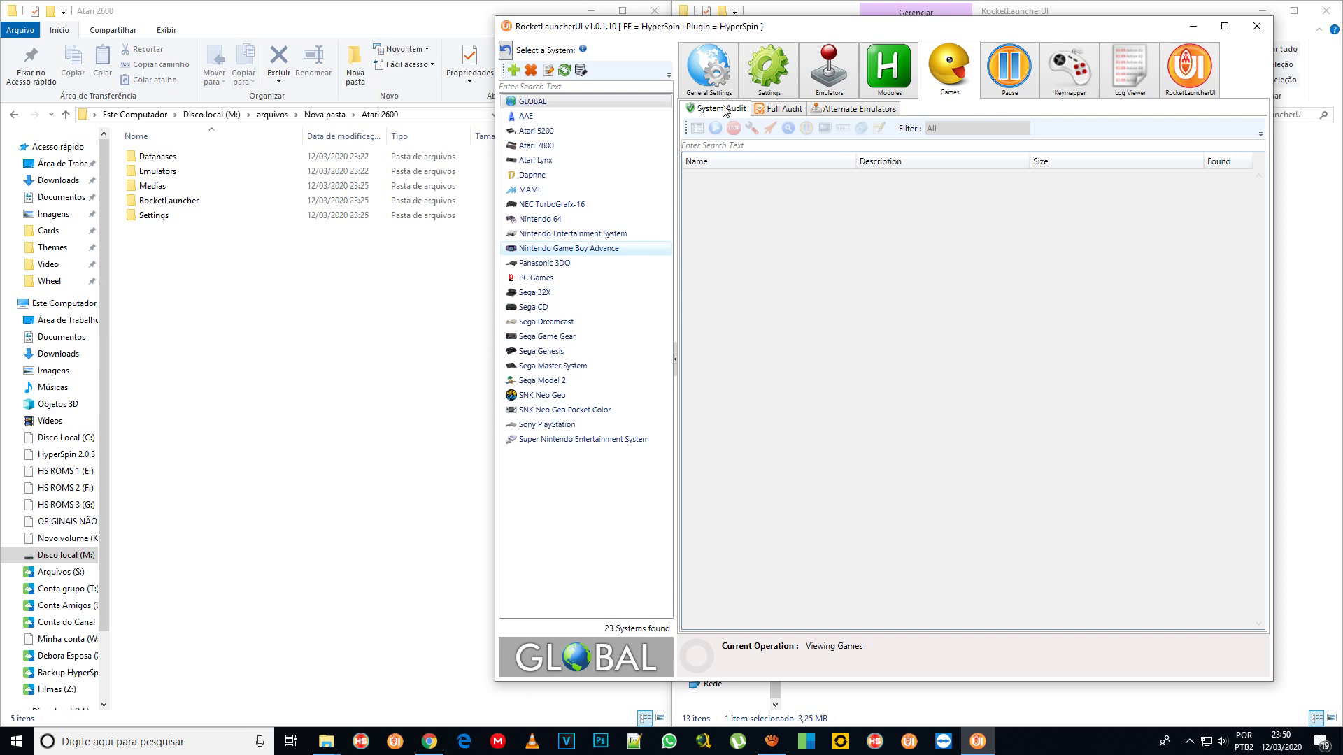
# - Check the Atari 5200 and Atari 7800 systems' emulator settings in RocketLauncherUI, and minimize it
pyautogui.click(541, 133)
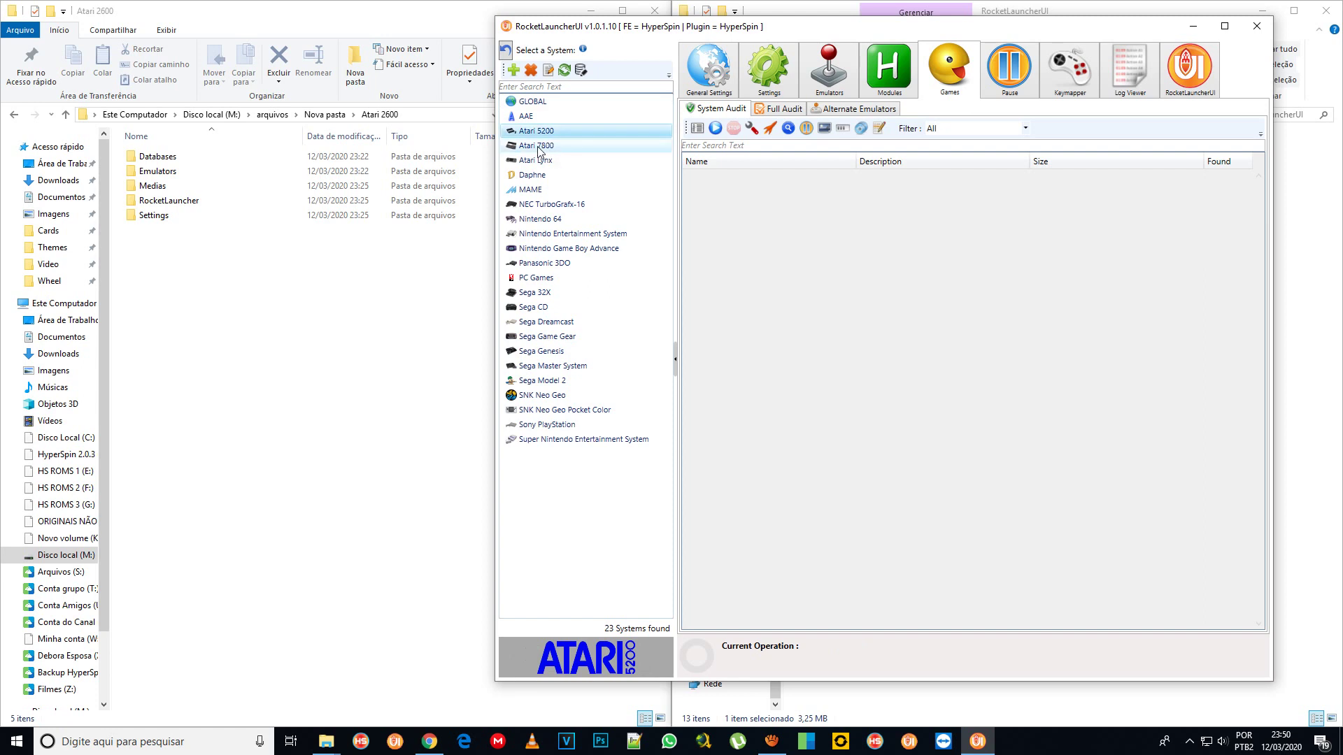
pyautogui.click(541, 148)
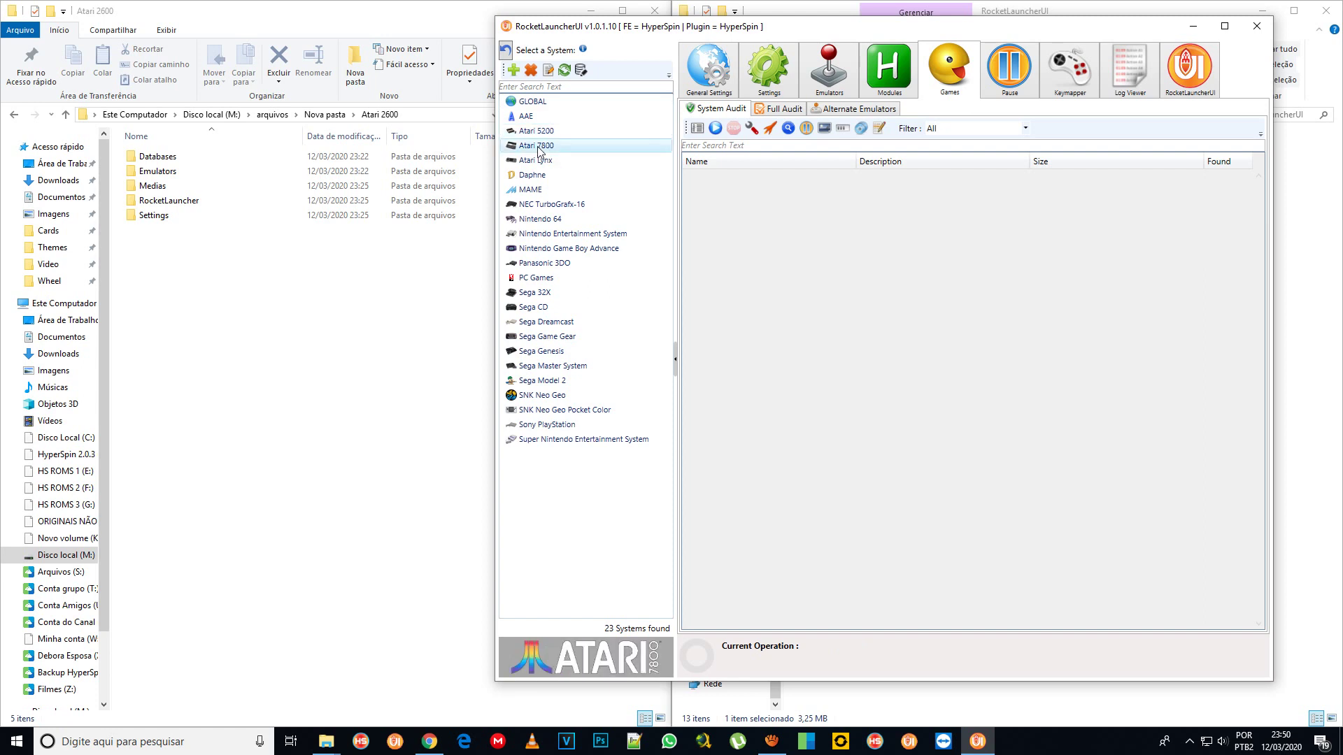
pyautogui.click(827, 91)
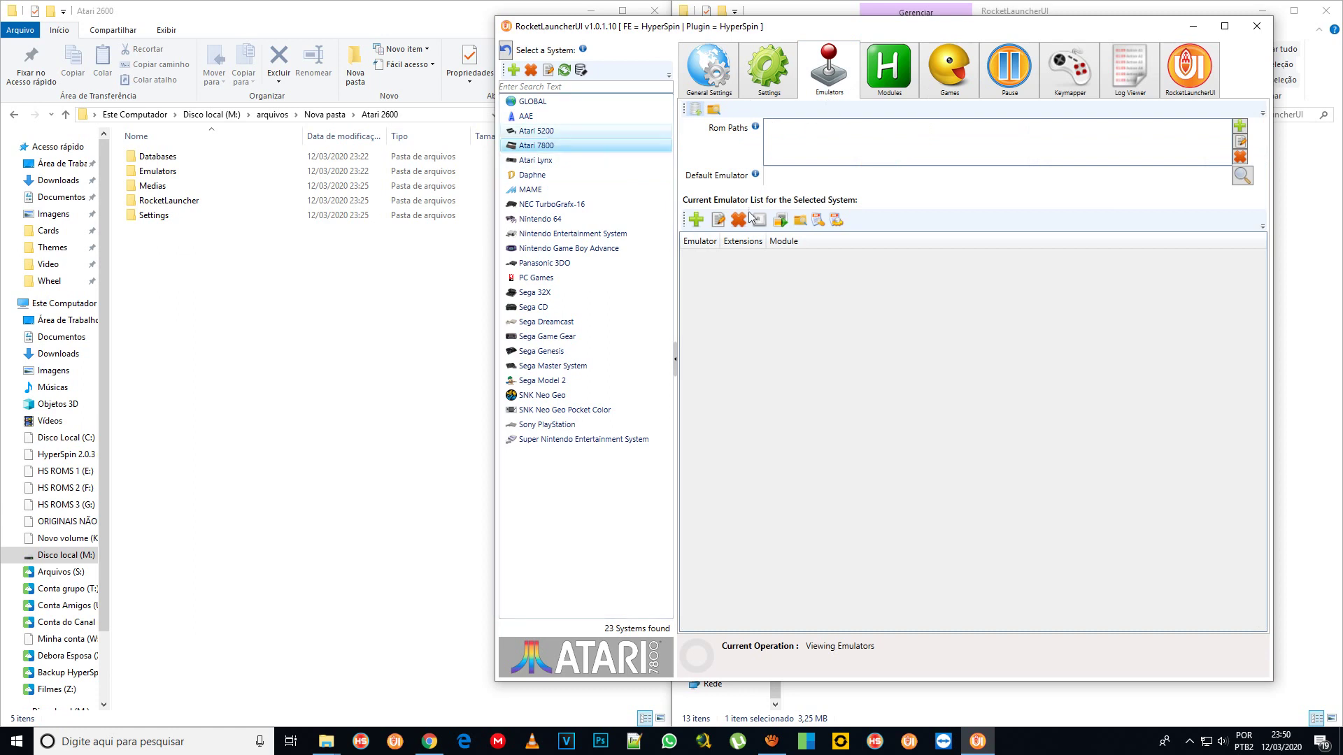
pyautogui.press('Up')
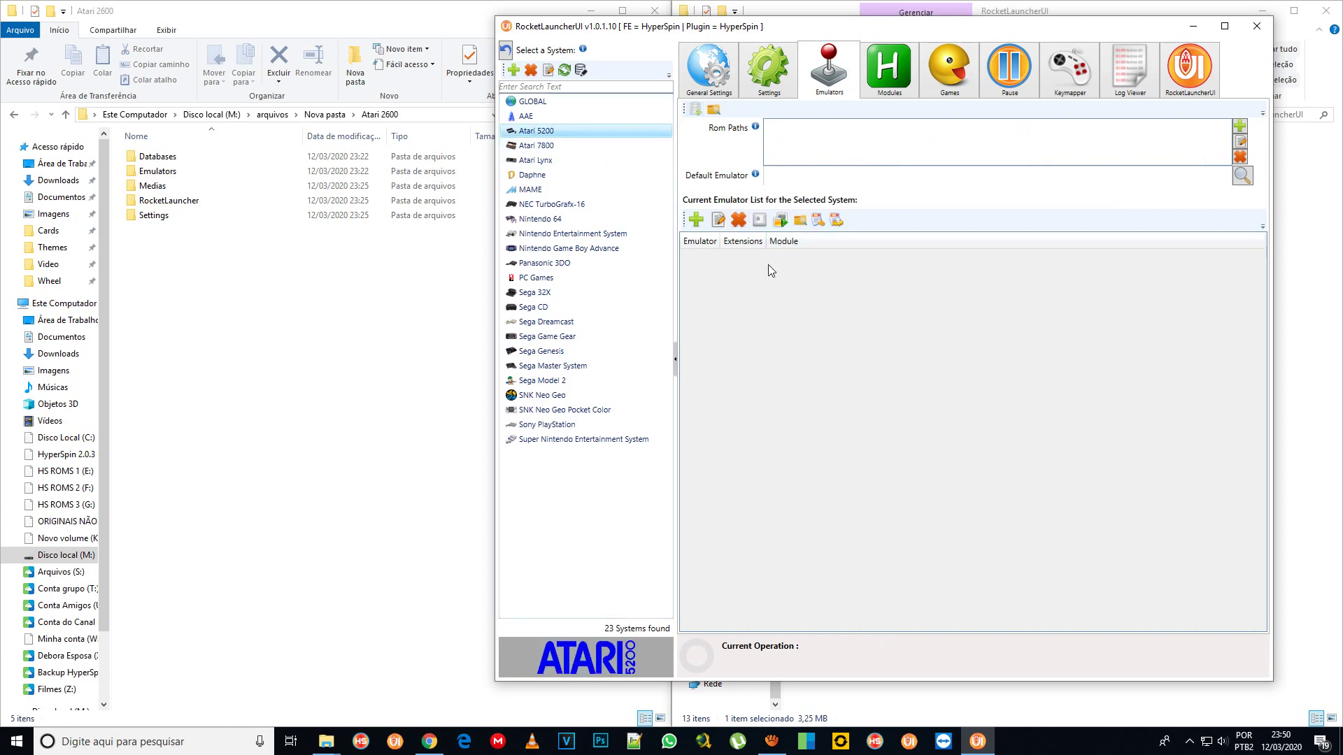
pyautogui.click(1195, 29)
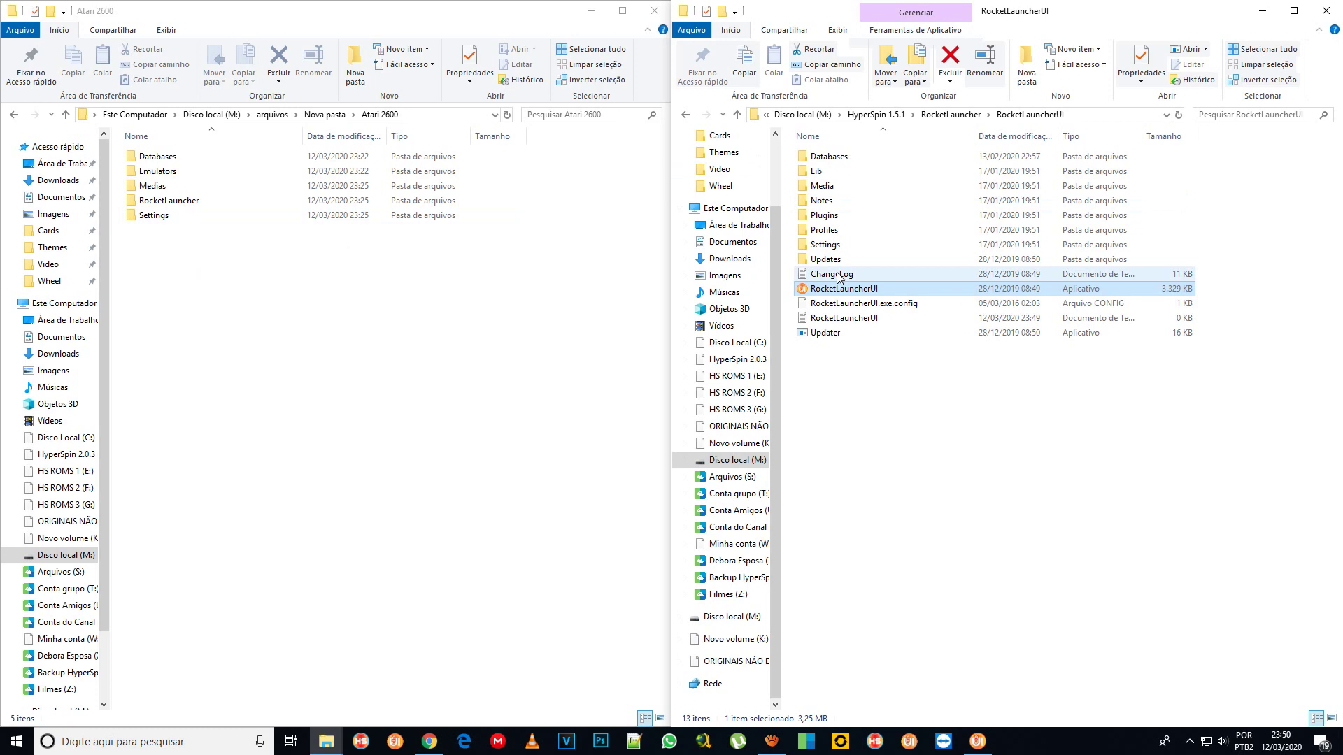
# - Copy all five folders from the Atari 2600 folder into the HyperSpin 1.5.1 folder, merging with the existing ones
pyautogui.click(157, 276)
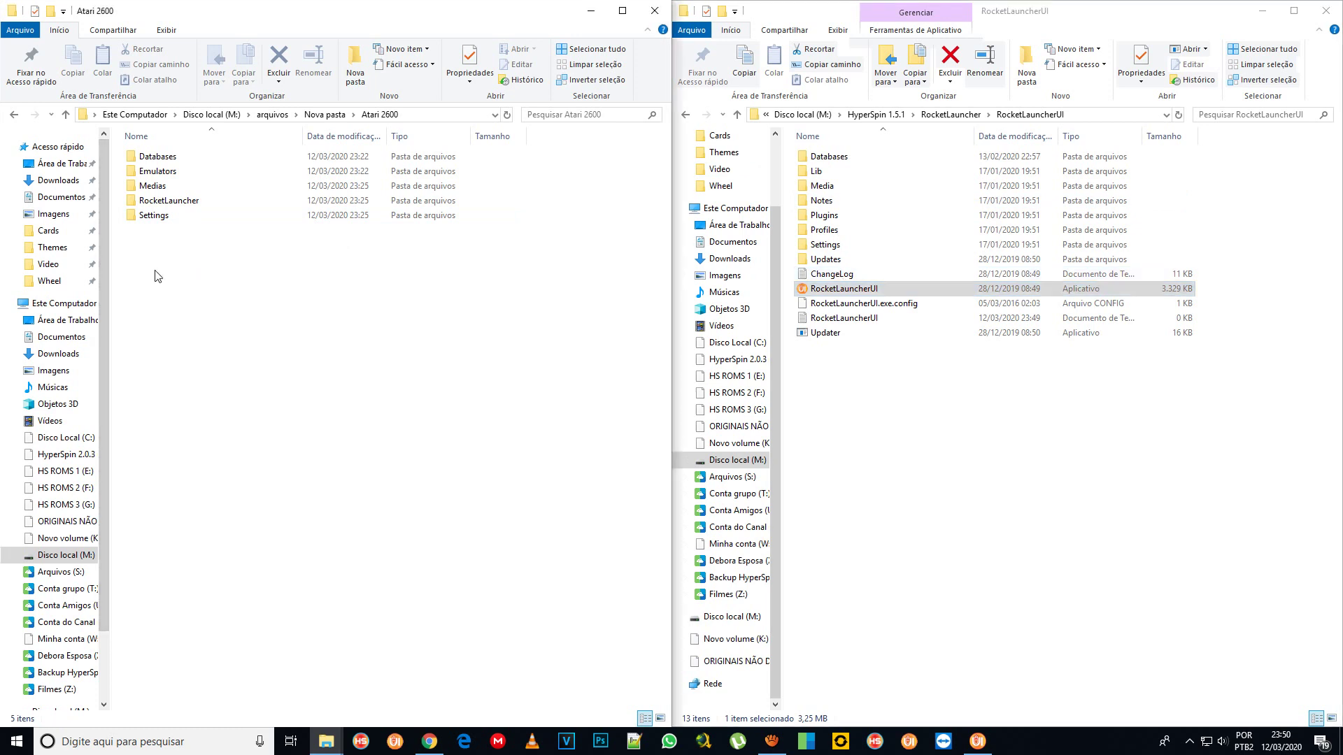
pyautogui.hotkey('ctrl', 'a')
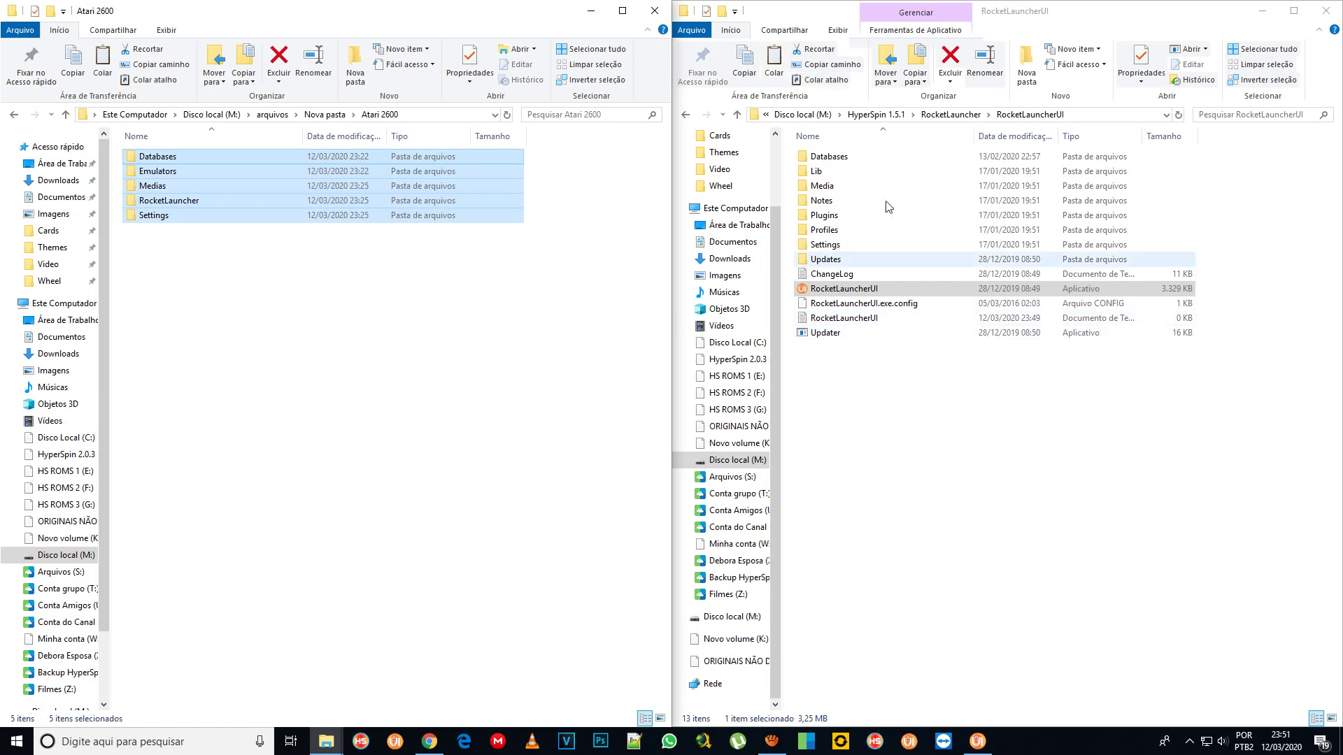
pyautogui.click(892, 116)
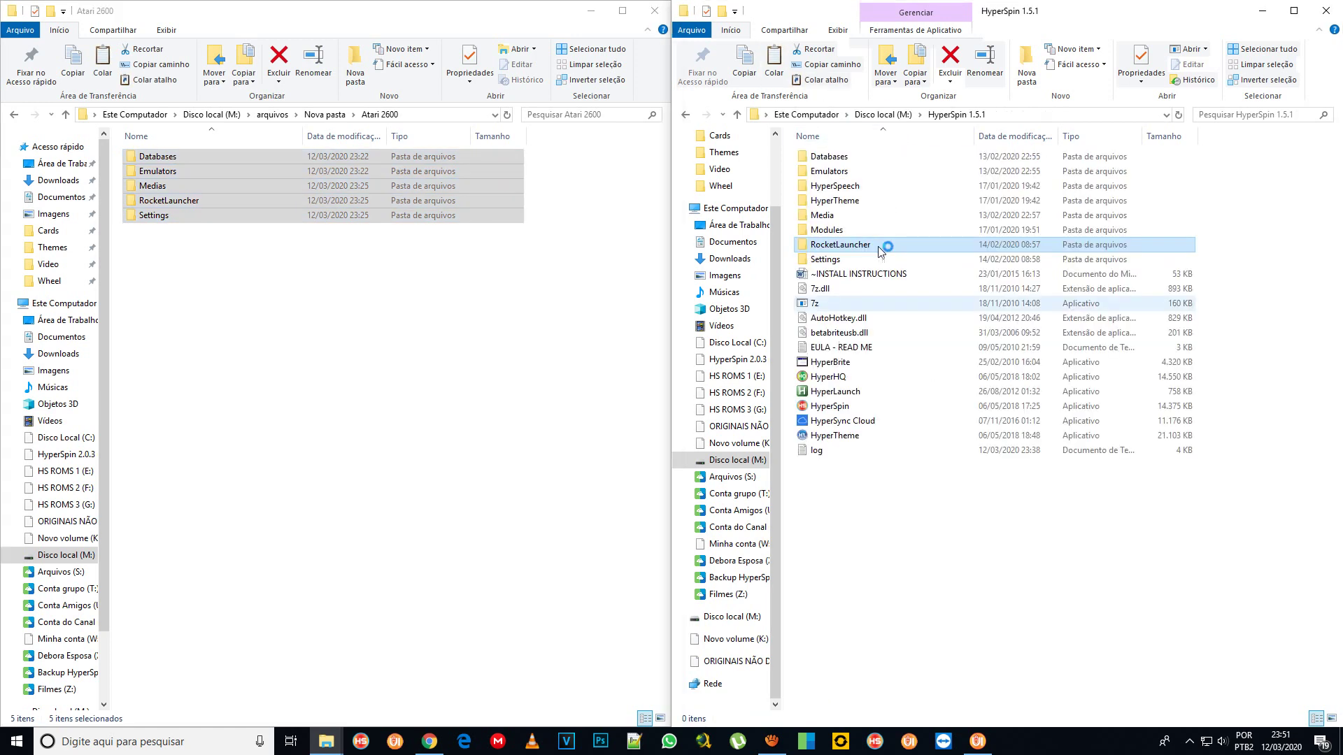
pyautogui.click(913, 527)
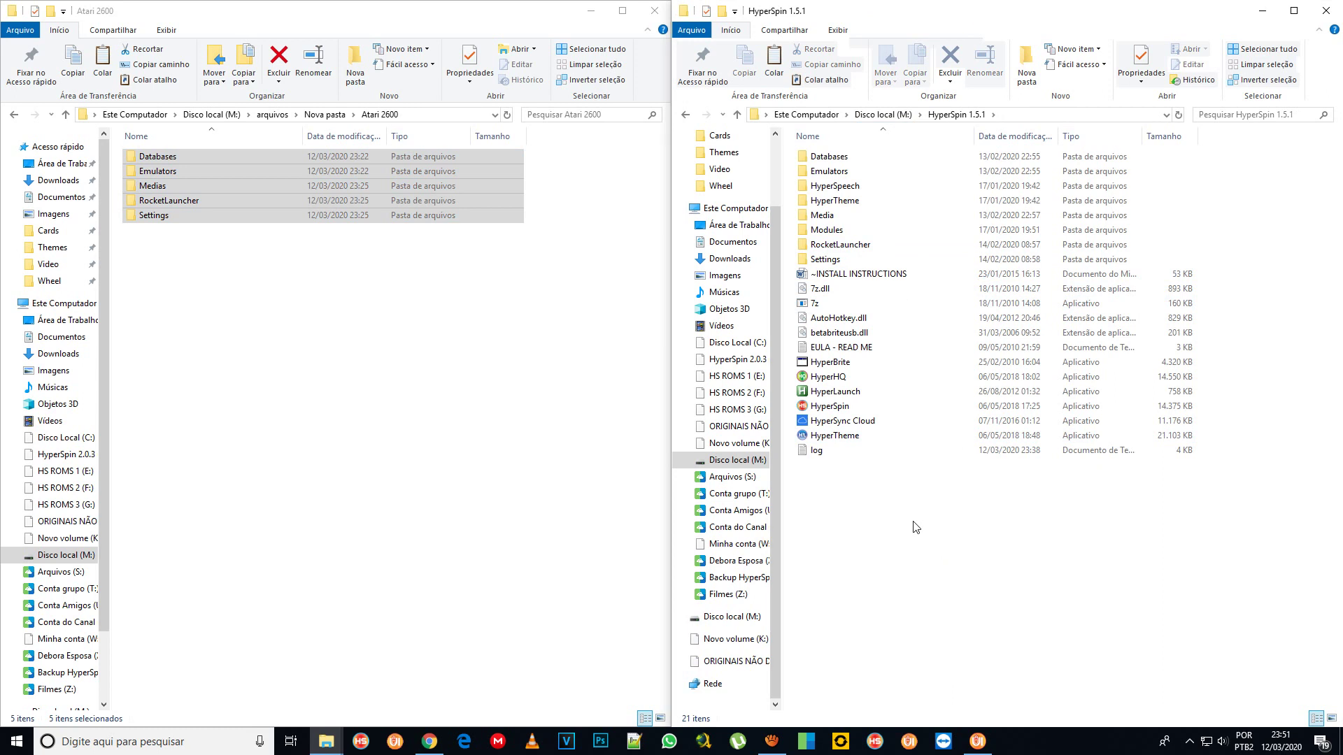
pyautogui.hotkey('ctrl', 'v')
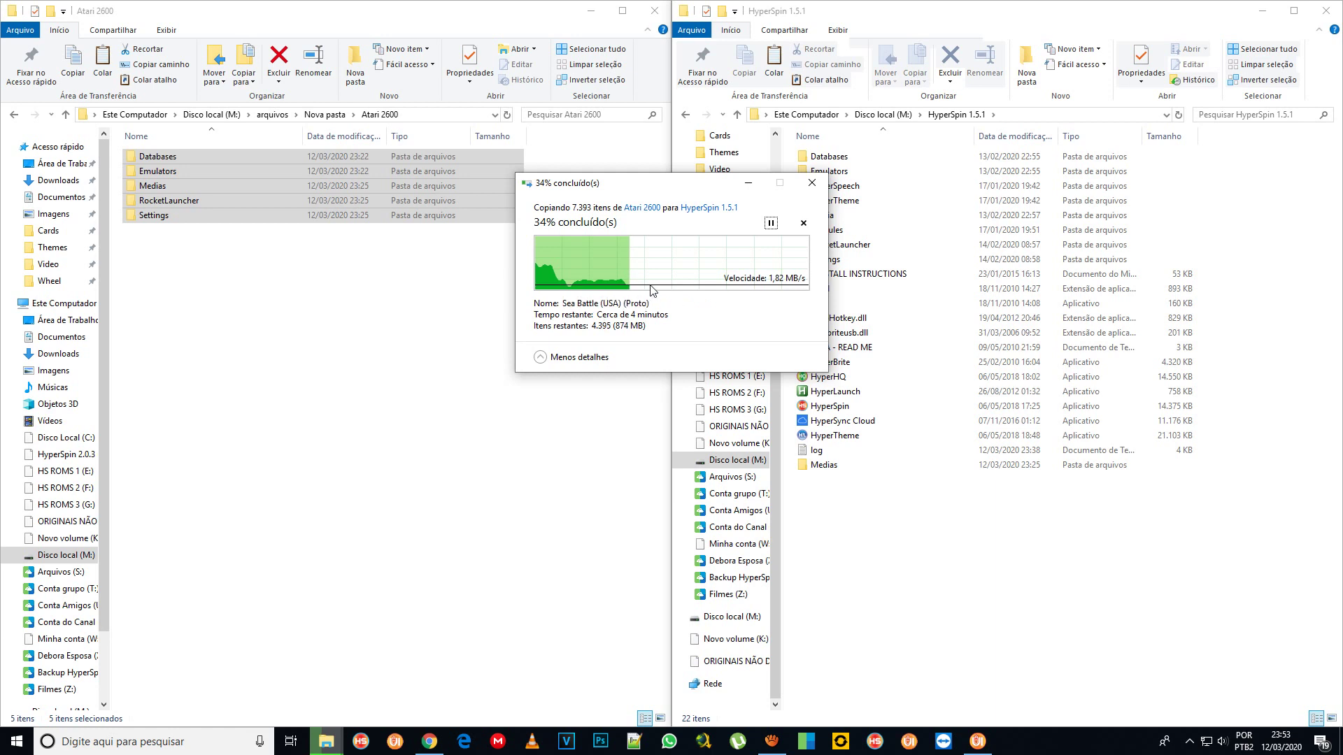
pyautogui.moveTo(675, 187); pyautogui.dragTo(416, 330)
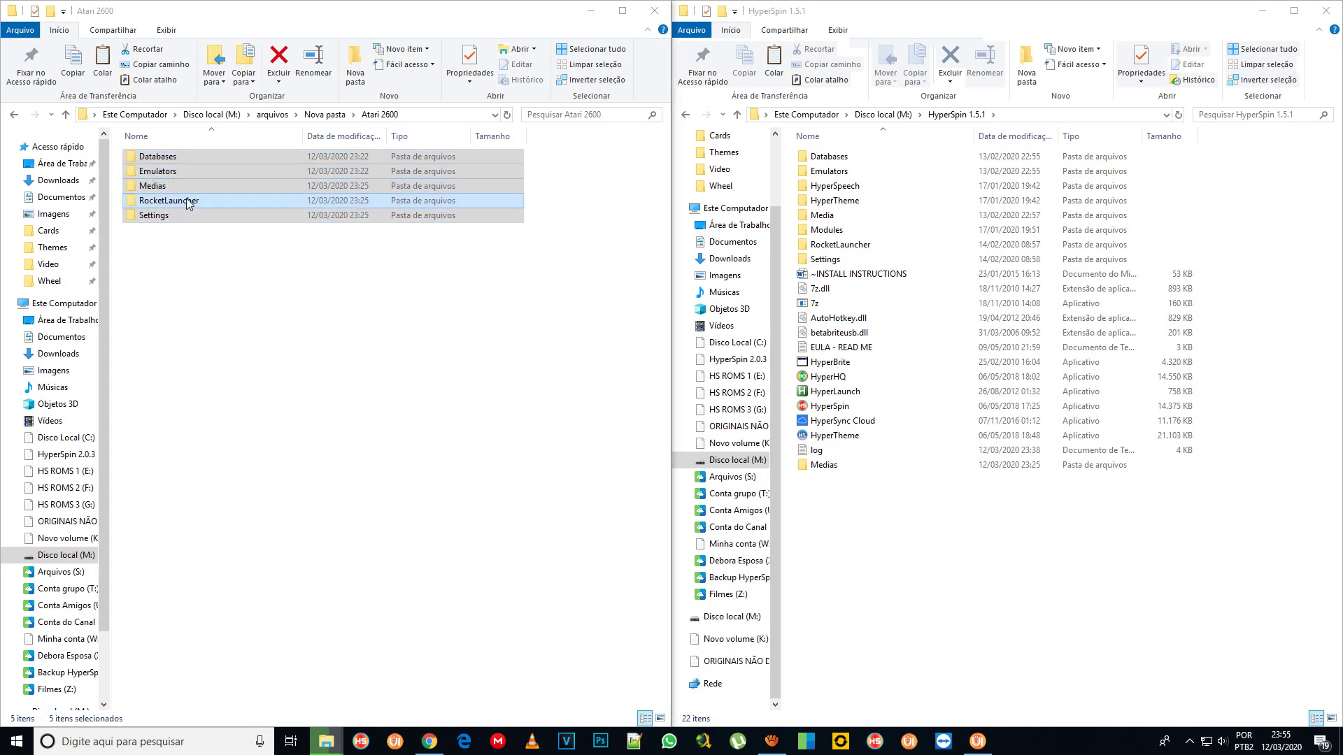
# - Look inside the Atari 2600 pack's RocketLauncher folder, go back up, and bring the copy progress window into view clear of the file lists
pyautogui.doubleClick(186, 200)
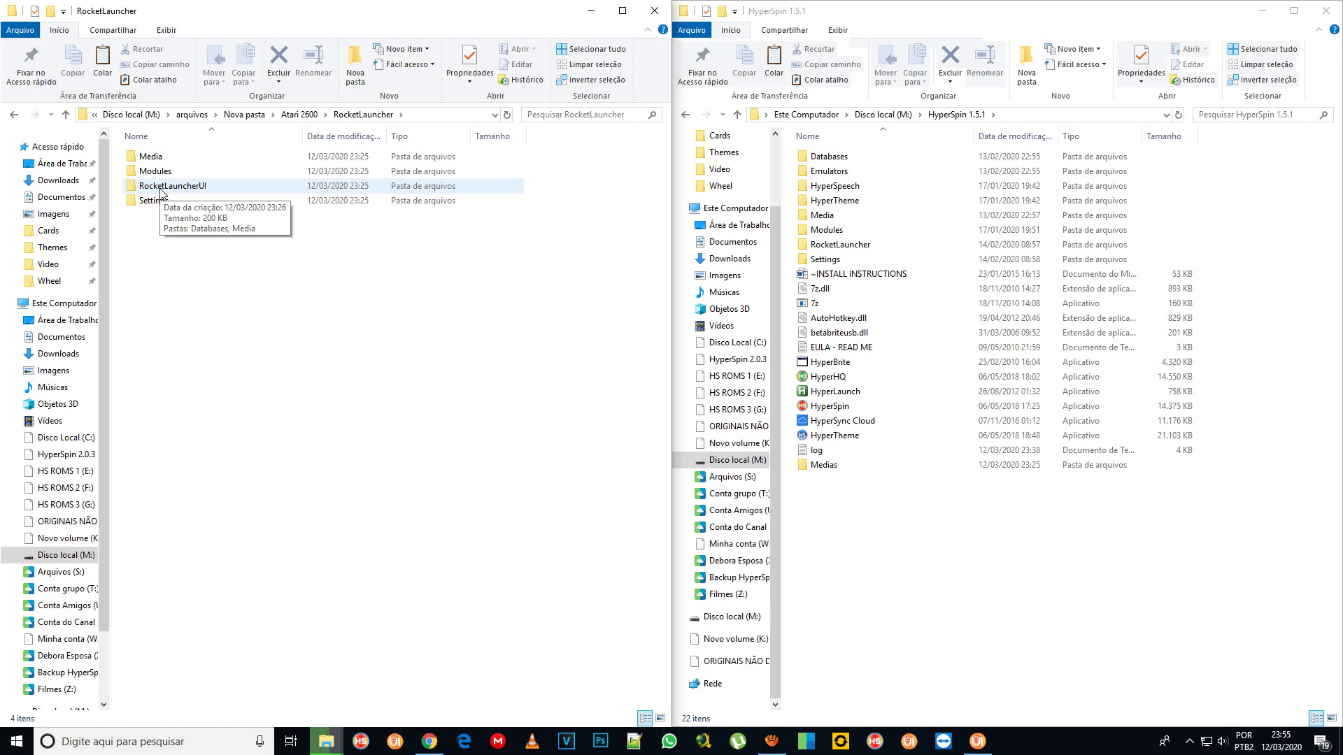
pyautogui.click(68, 117)
pyautogui.moveTo(326, 740)
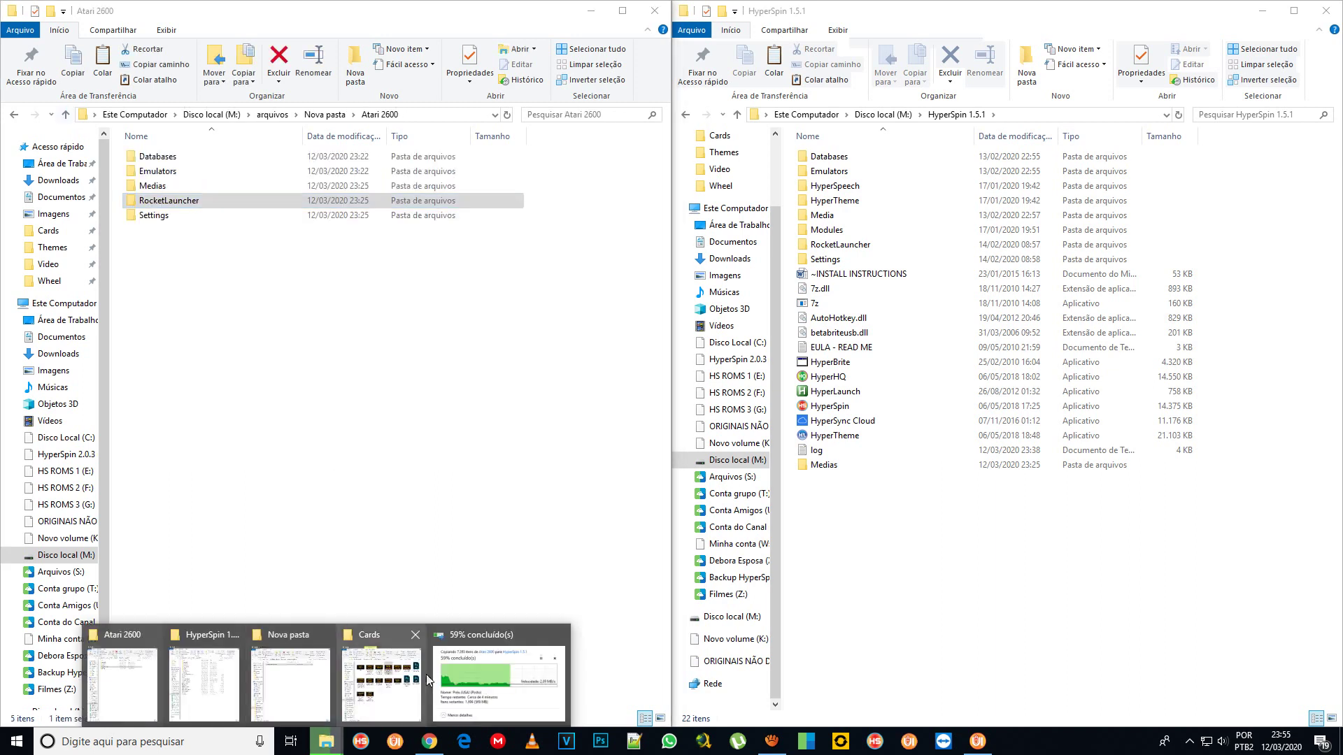
pyautogui.click(498, 681)
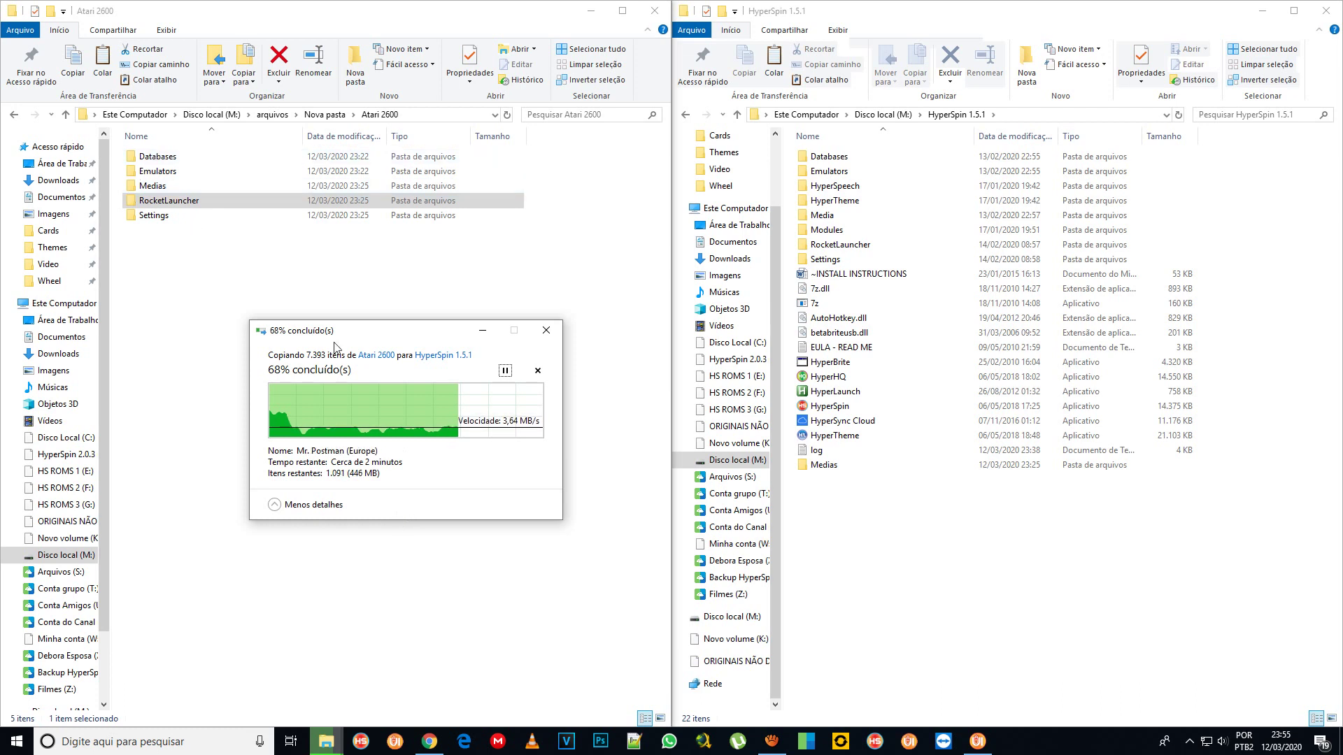
pyautogui.moveTo(387, 337); pyautogui.dragTo(1065, 513)
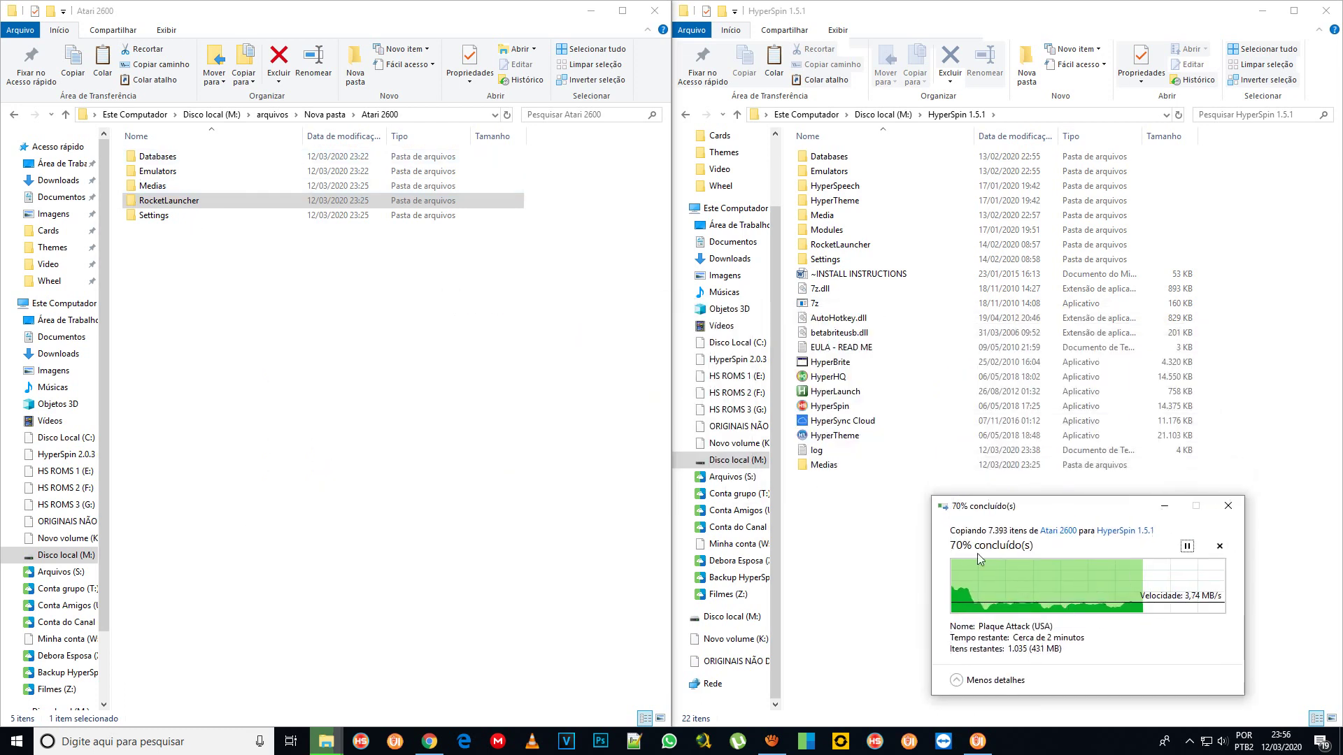
# - Browse the system folders on the HS ROMS 1 (E:) drive
pyautogui.click(145, 119)
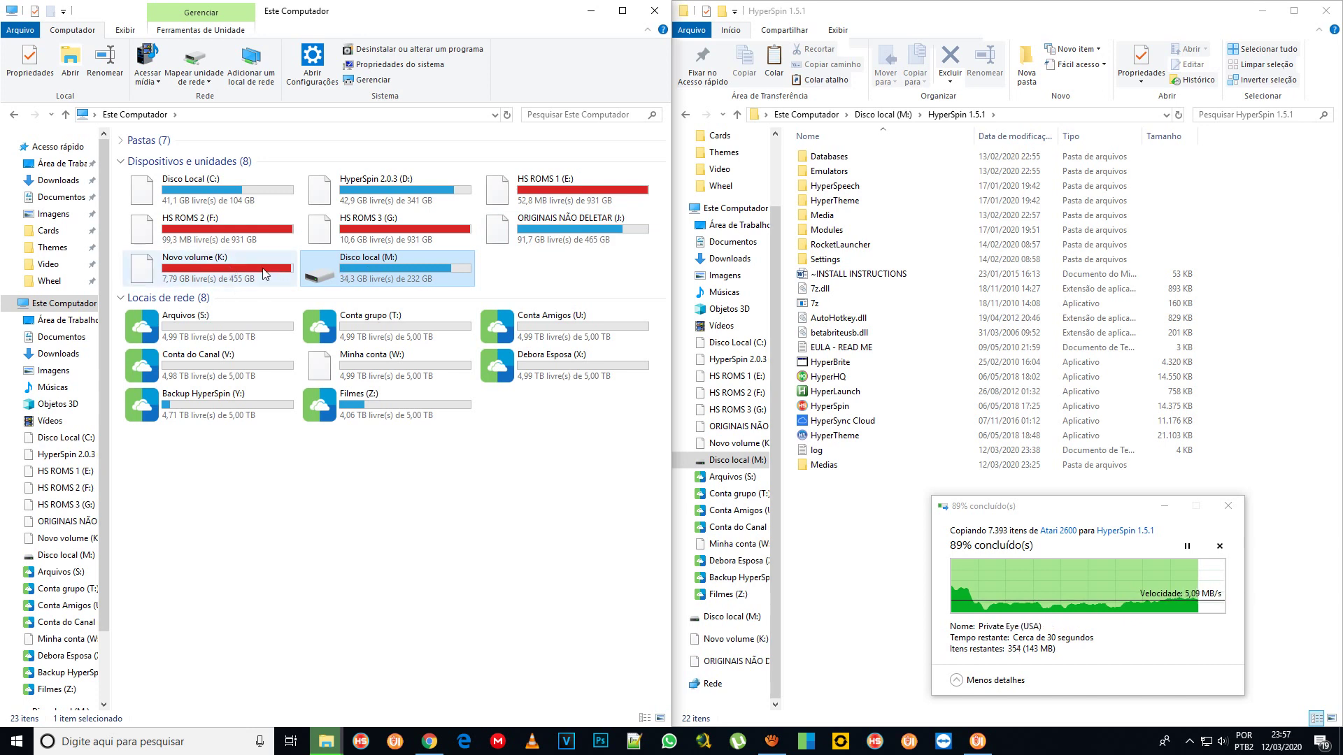
pyautogui.doubleClick(530, 187)
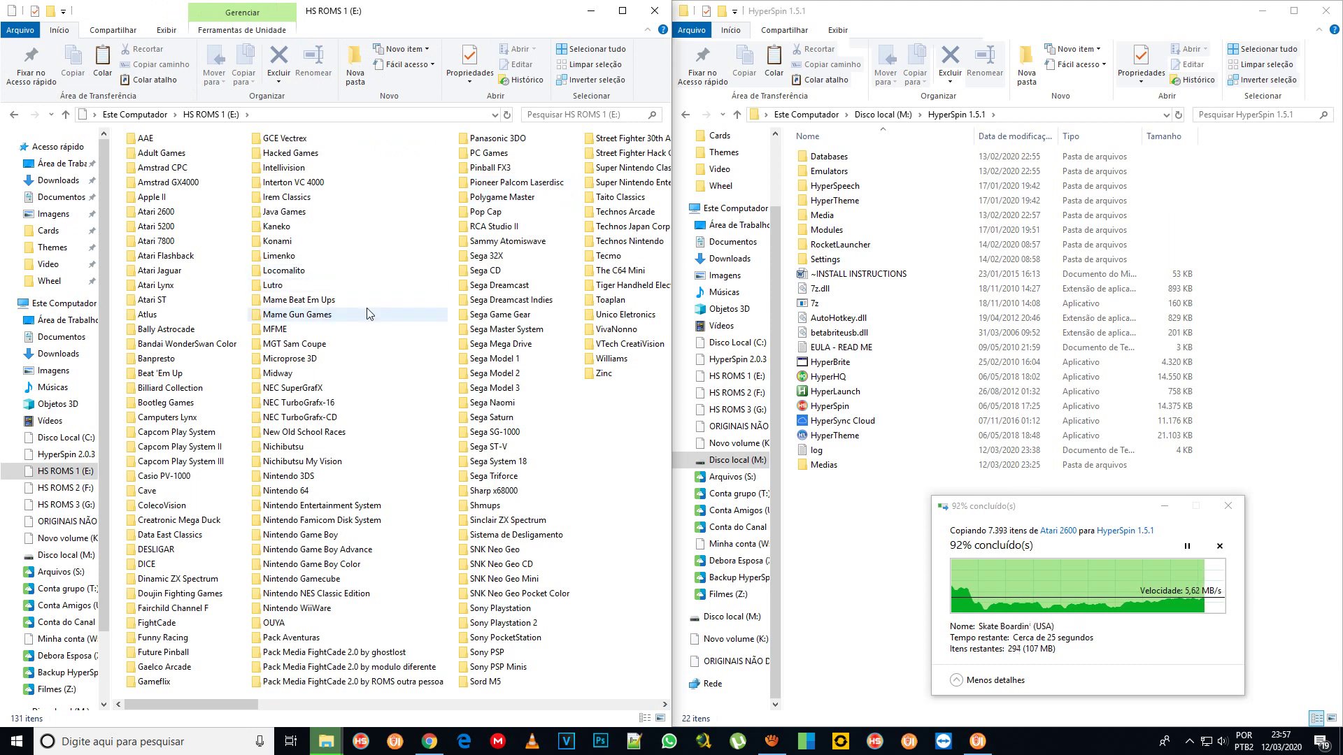
pyautogui.hscroll(3, 366, 308)
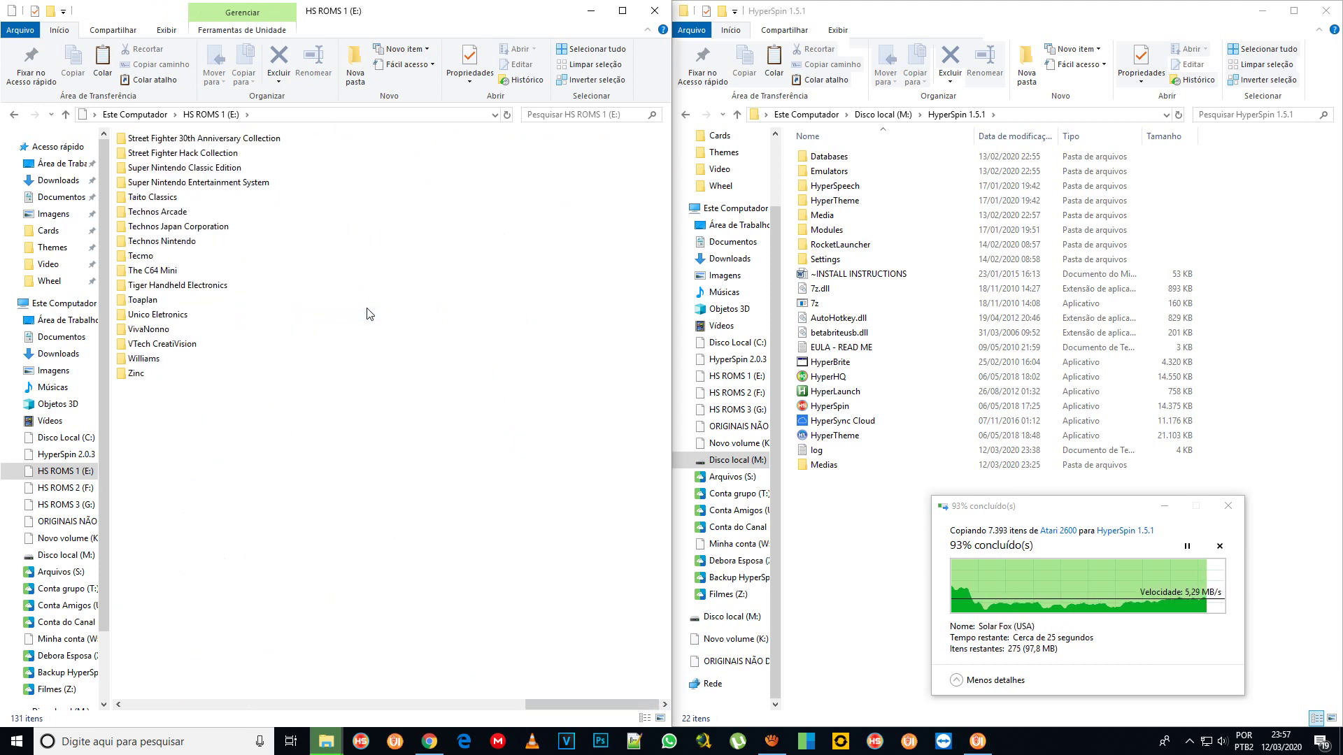
pyautogui.hscroll(-3, 366, 314)
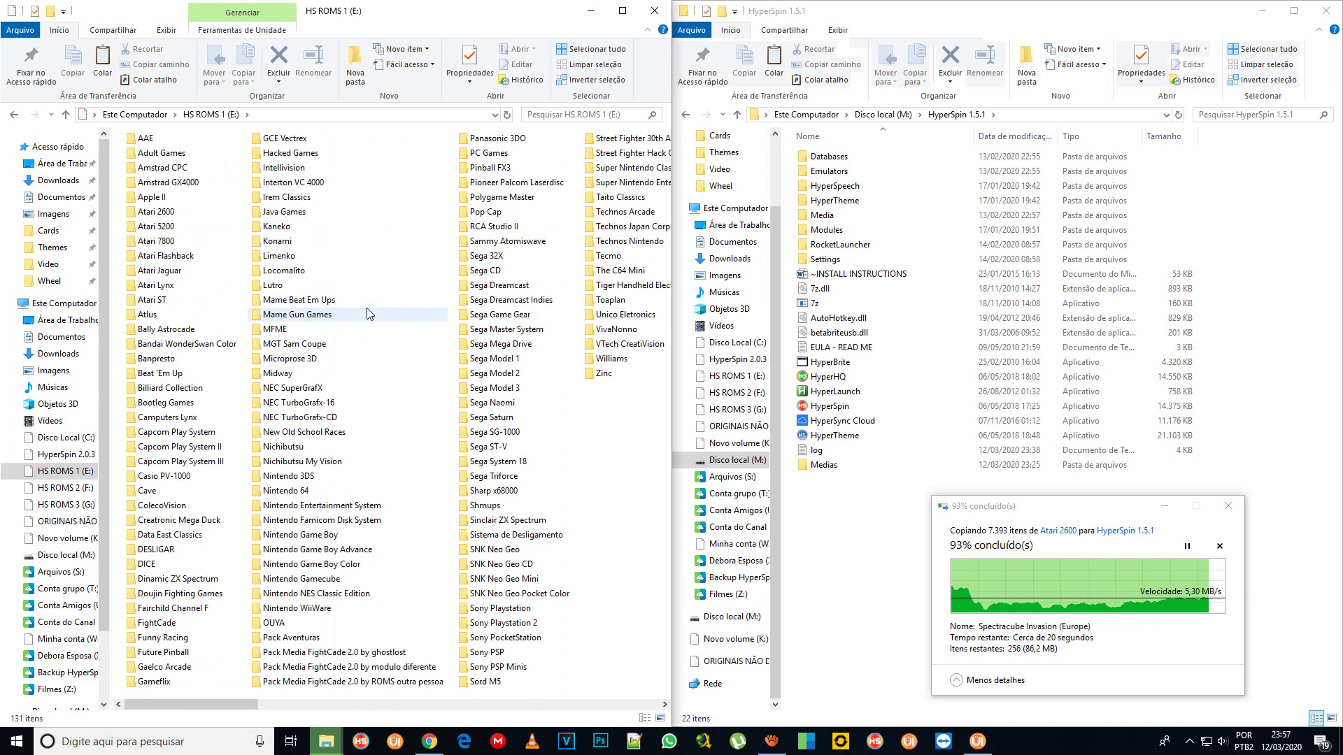
# - Browse the system folders on the HS ROMS 2 (F:) drive, including the TeknoParrot ones
pyautogui.click(135, 114)
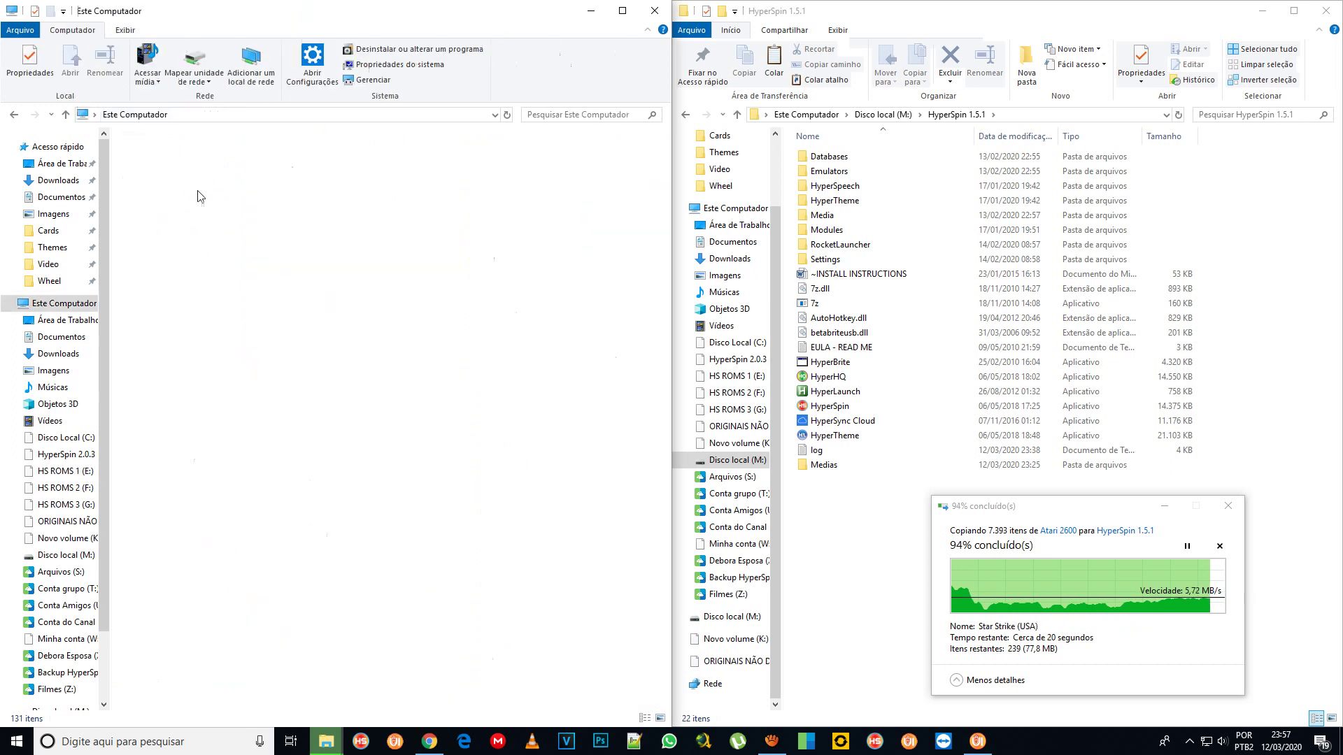
pyautogui.click(194, 222)
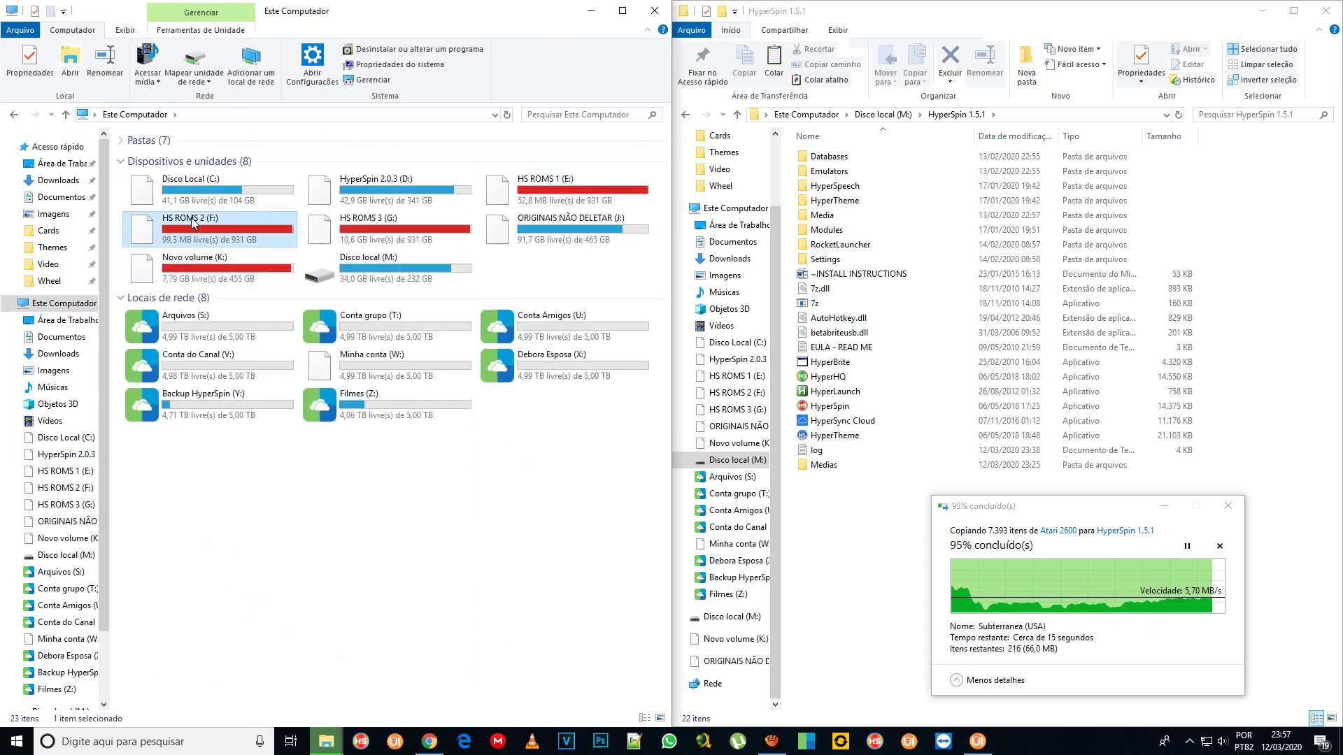
pyautogui.doubleClick(193, 222)
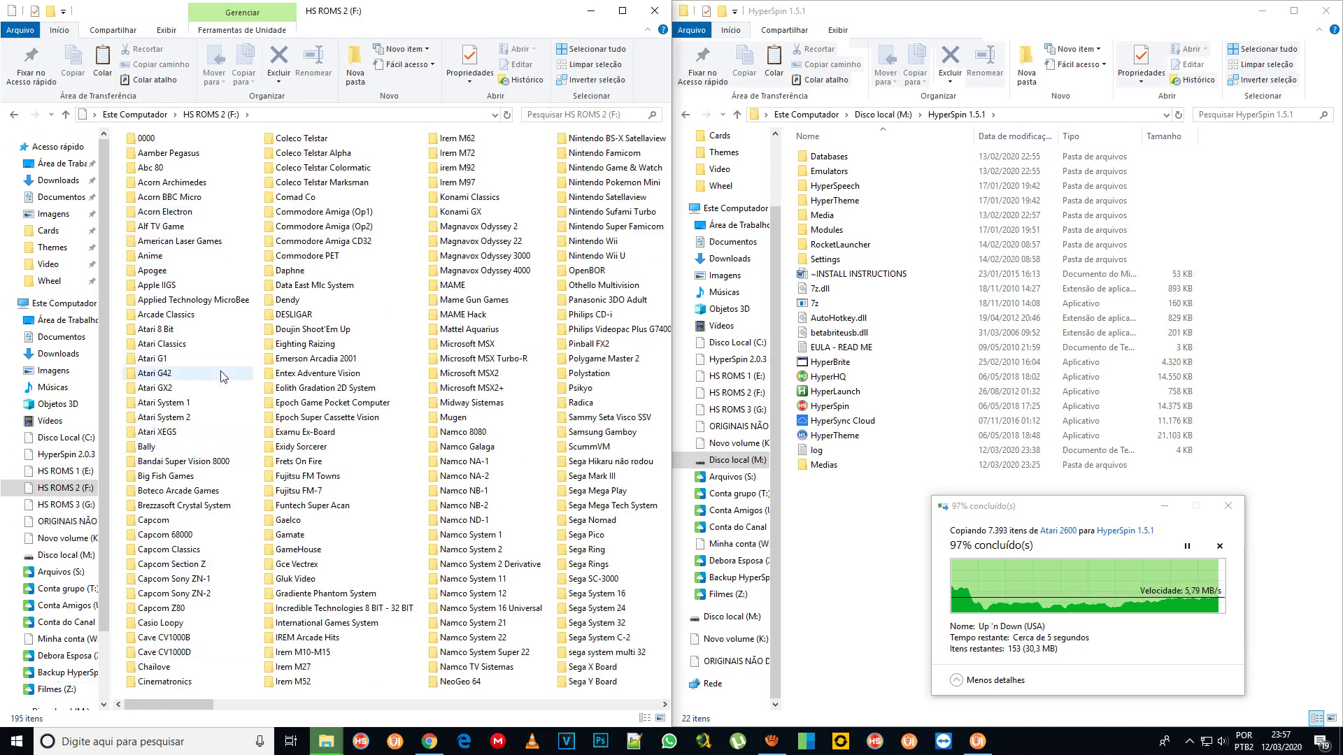
pyautogui.scroll(-1, 222, 376)
pyautogui.scroll(-1, 223, 375)
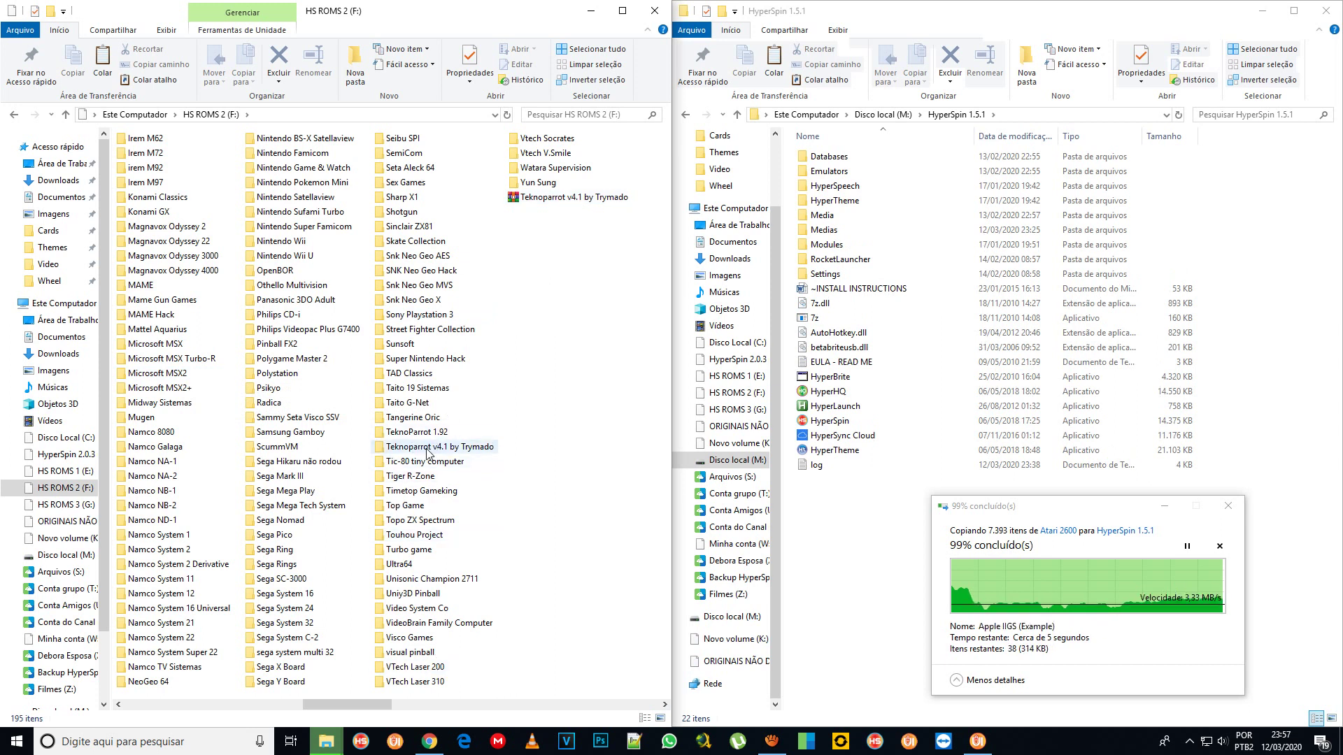
pyautogui.click(414, 432)
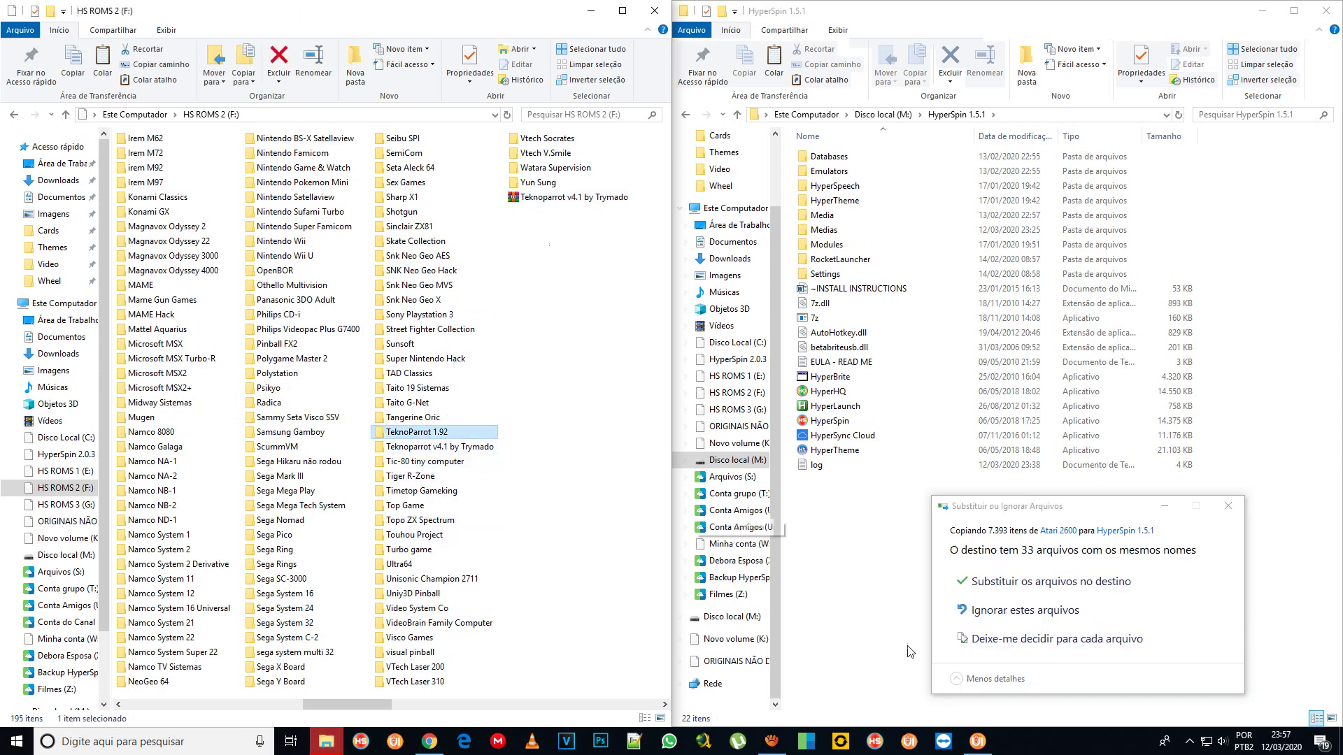
# - Replace the same-named files in HyperSpin 1.5.1 with those from the Atari 2600 pack
pyautogui.click(1039, 582)
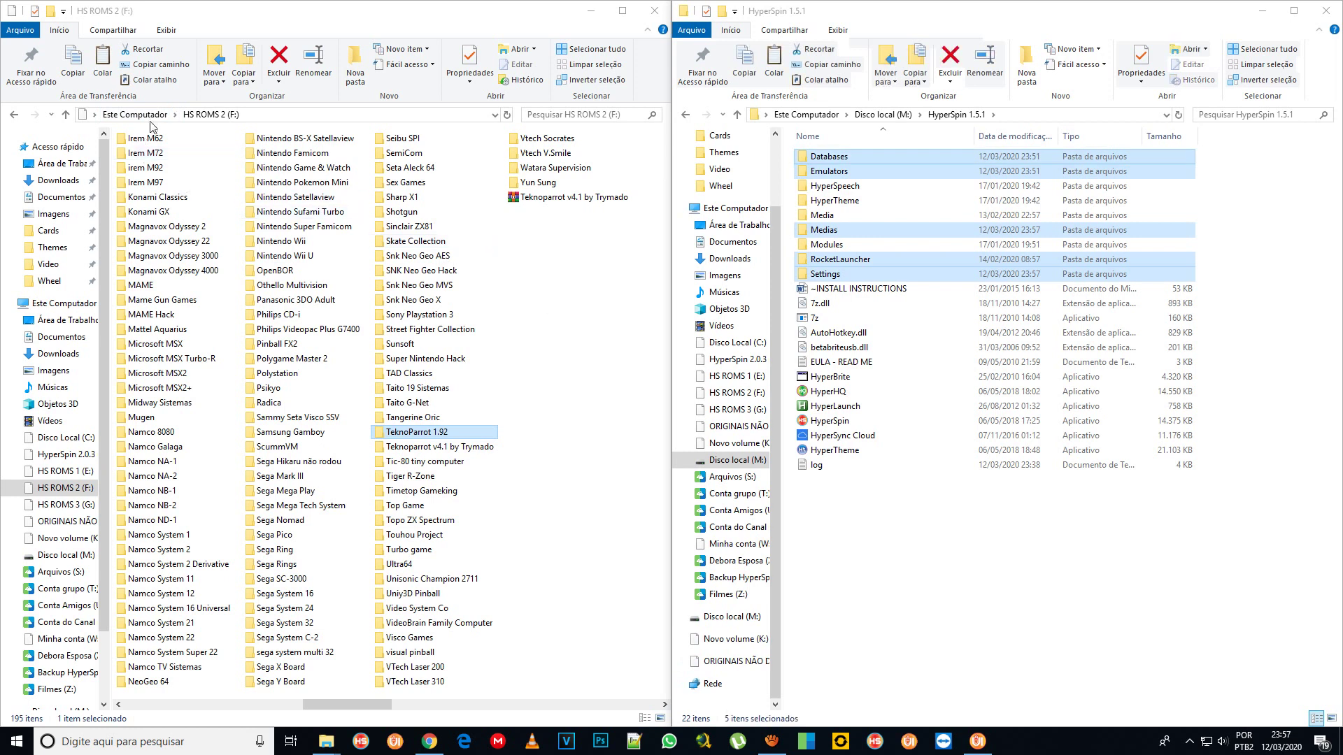
# - Browse the HYPERSPIN ROMS NÃO DELETAR folder on the HS ROMS 3 (G:) drive
pyautogui.click(136, 114)
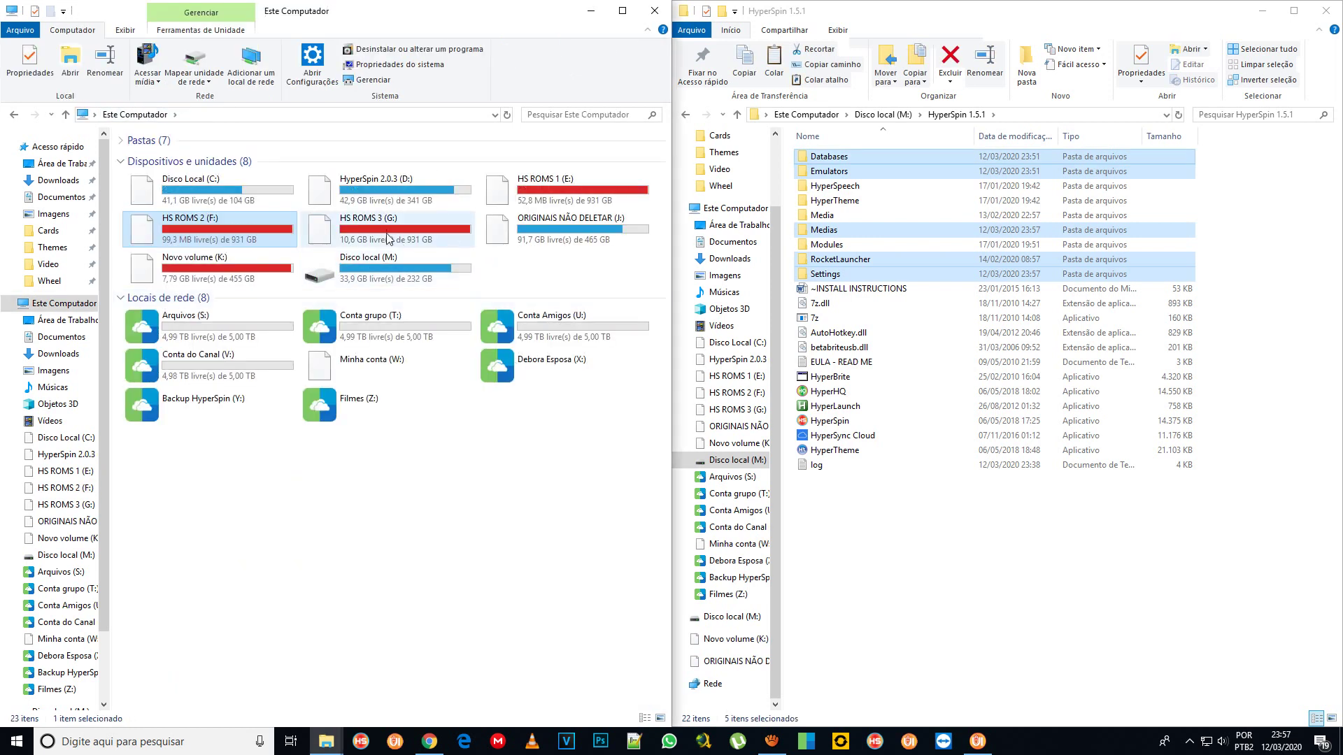
pyautogui.doubleClick(357, 236)
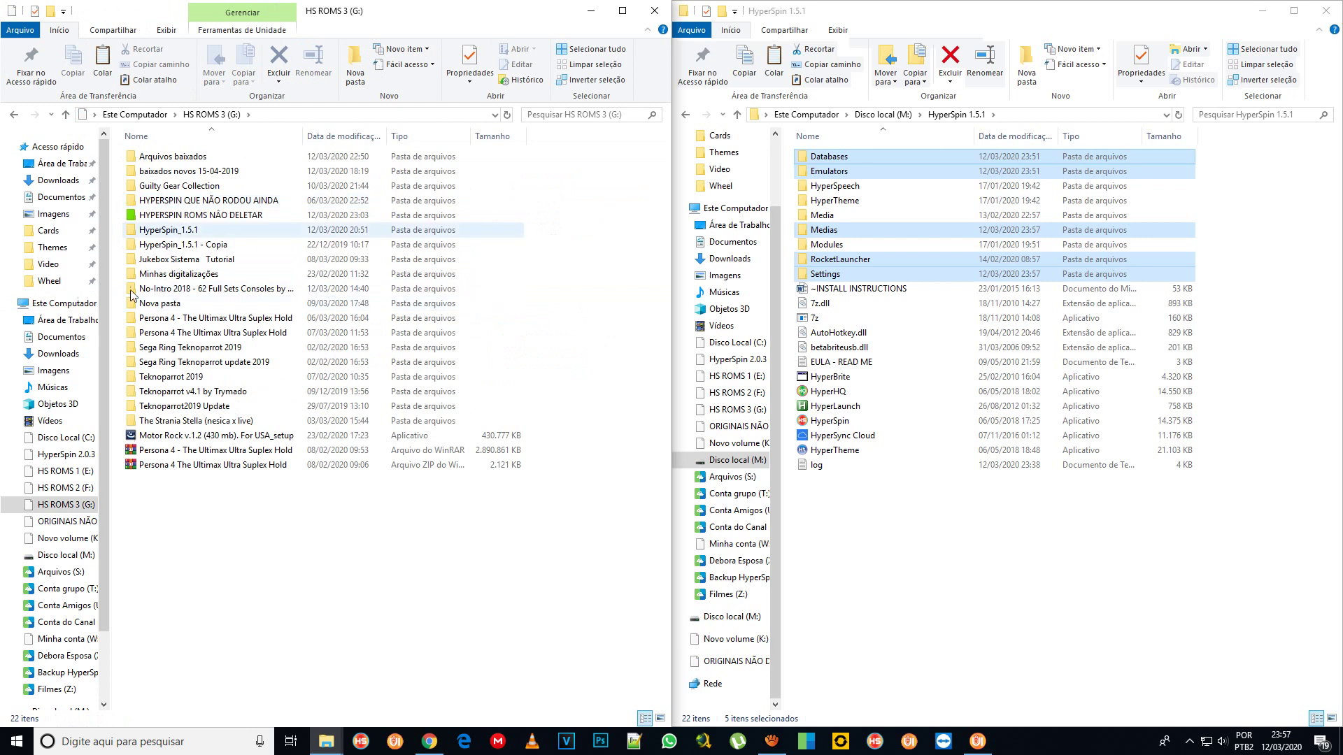
pyautogui.doubleClick(194, 216)
pyautogui.scroll(-2, 210, 357)
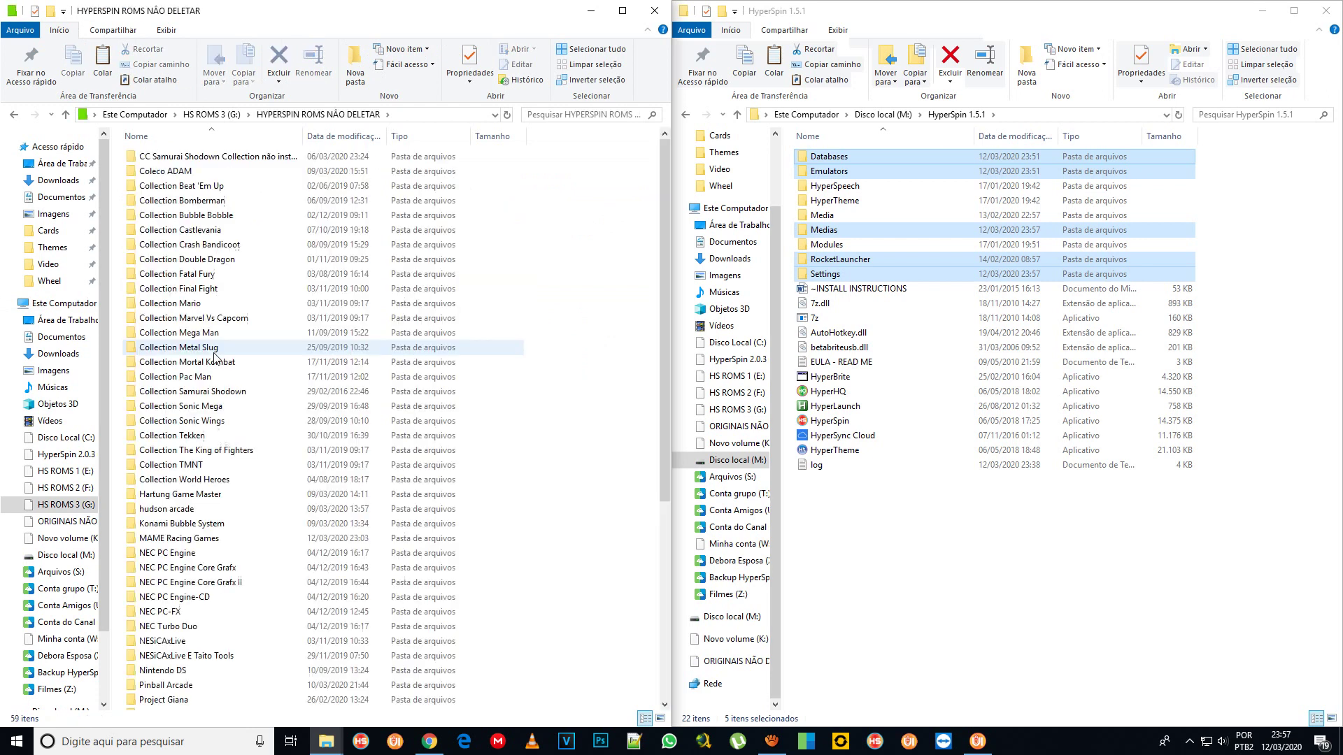
pyautogui.scroll(-5, 215, 357)
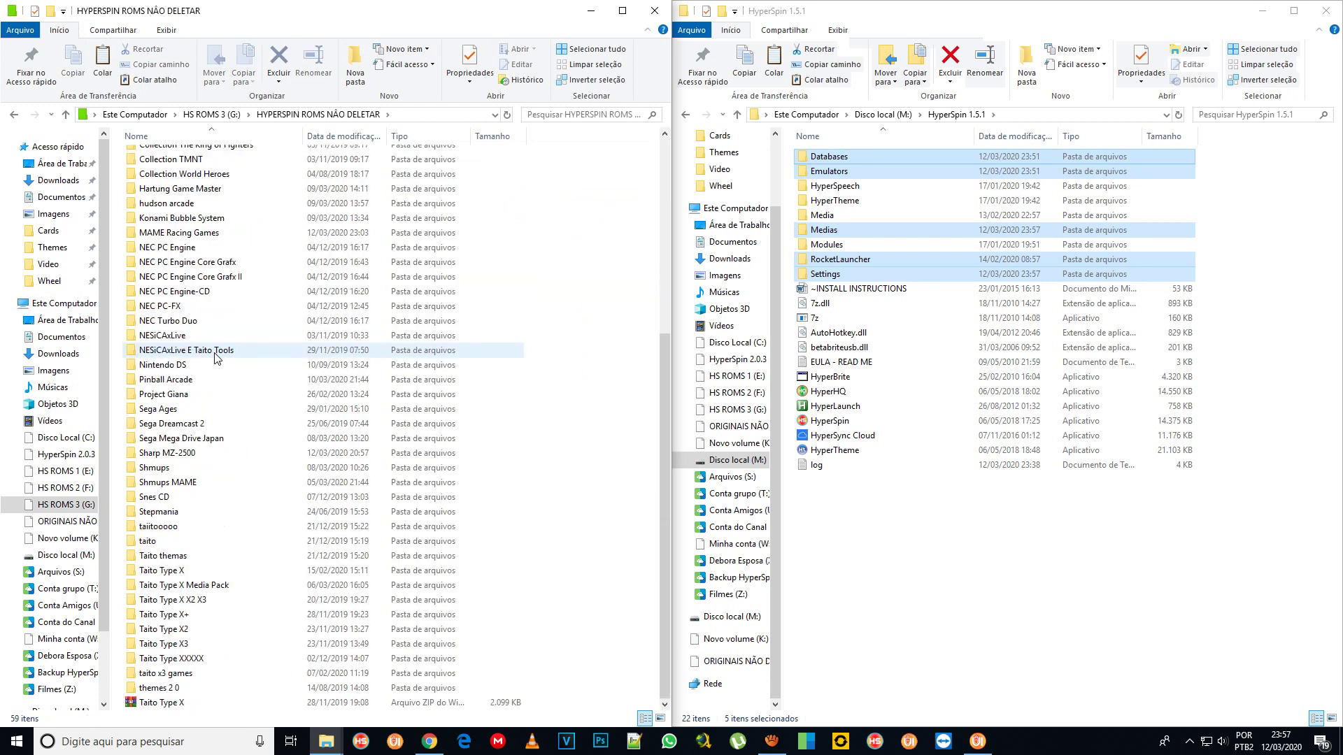
pyautogui.scroll(2, 215, 358)
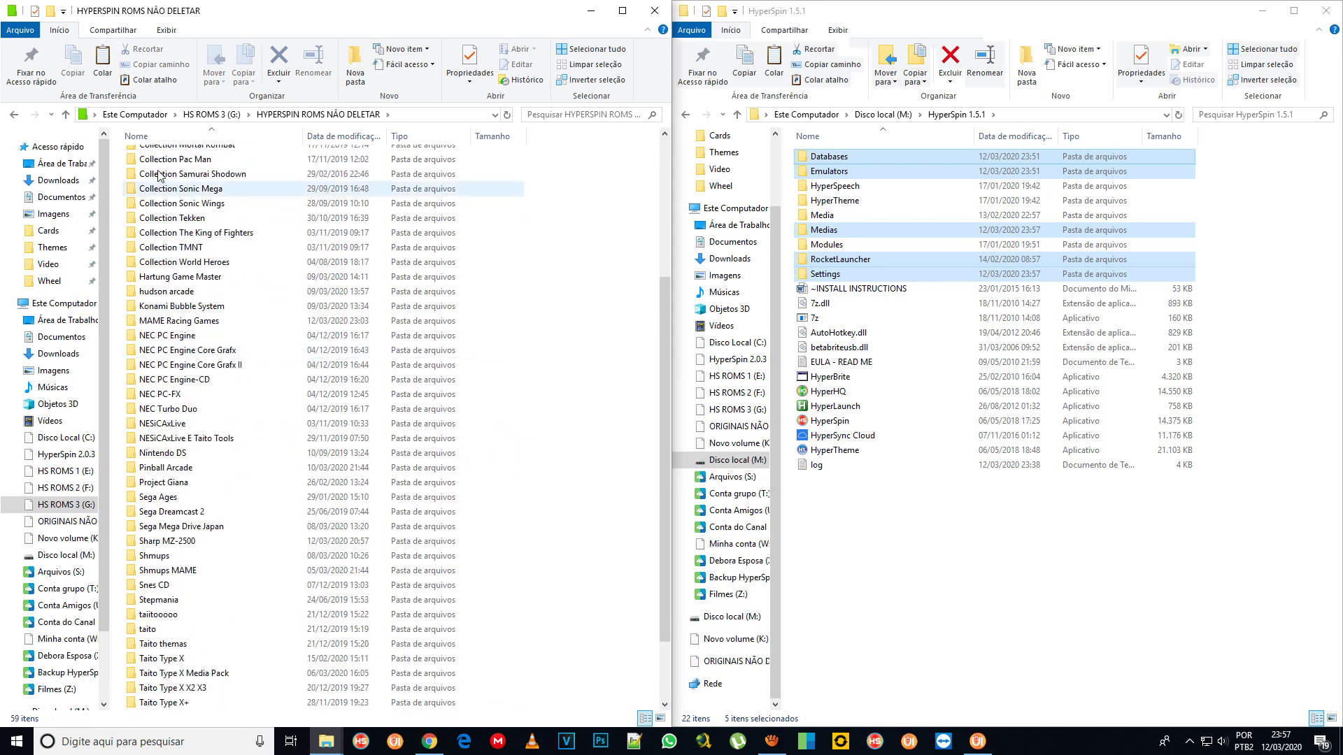
# - Open the arquivos\Nova pasta folder on Disco local (M:)
pyautogui.click(133, 115)
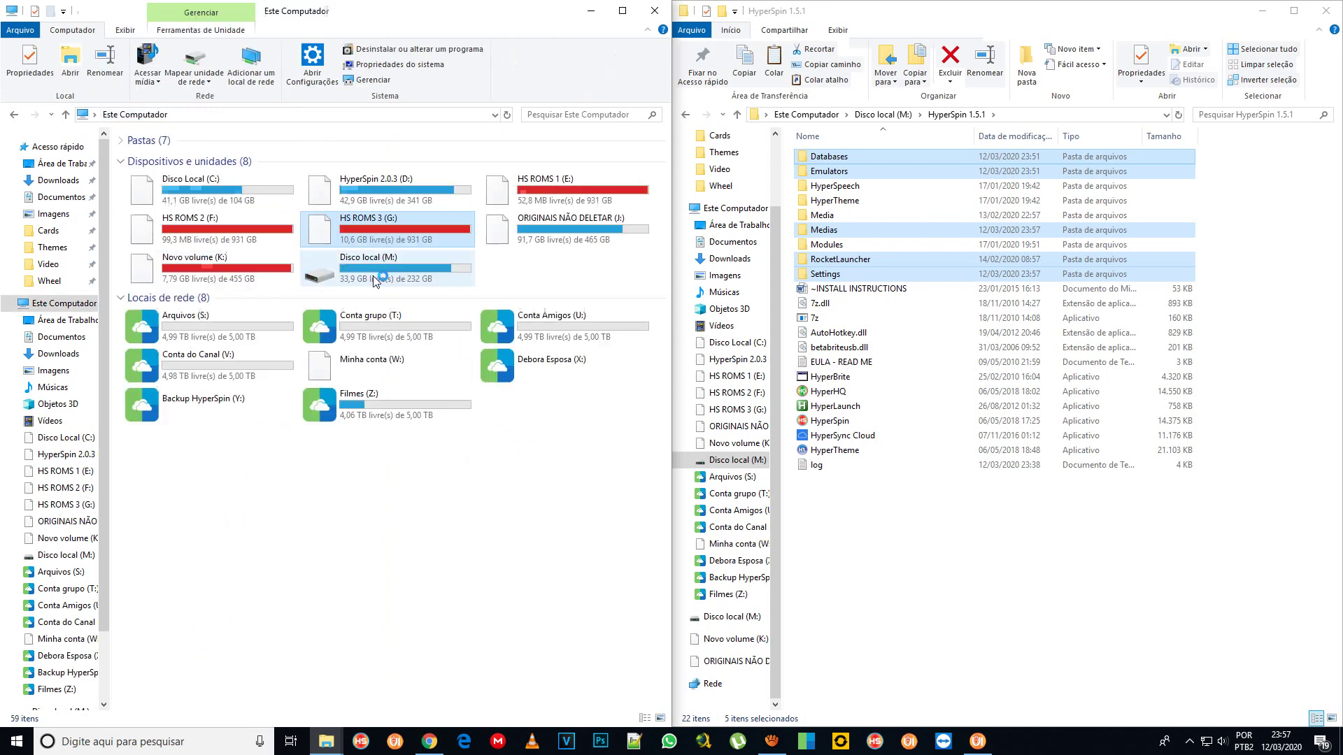
pyautogui.doubleClick(373, 276)
pyautogui.click(151, 163)
pyautogui.doubleClick(151, 160)
pyautogui.doubleClick(169, 203)
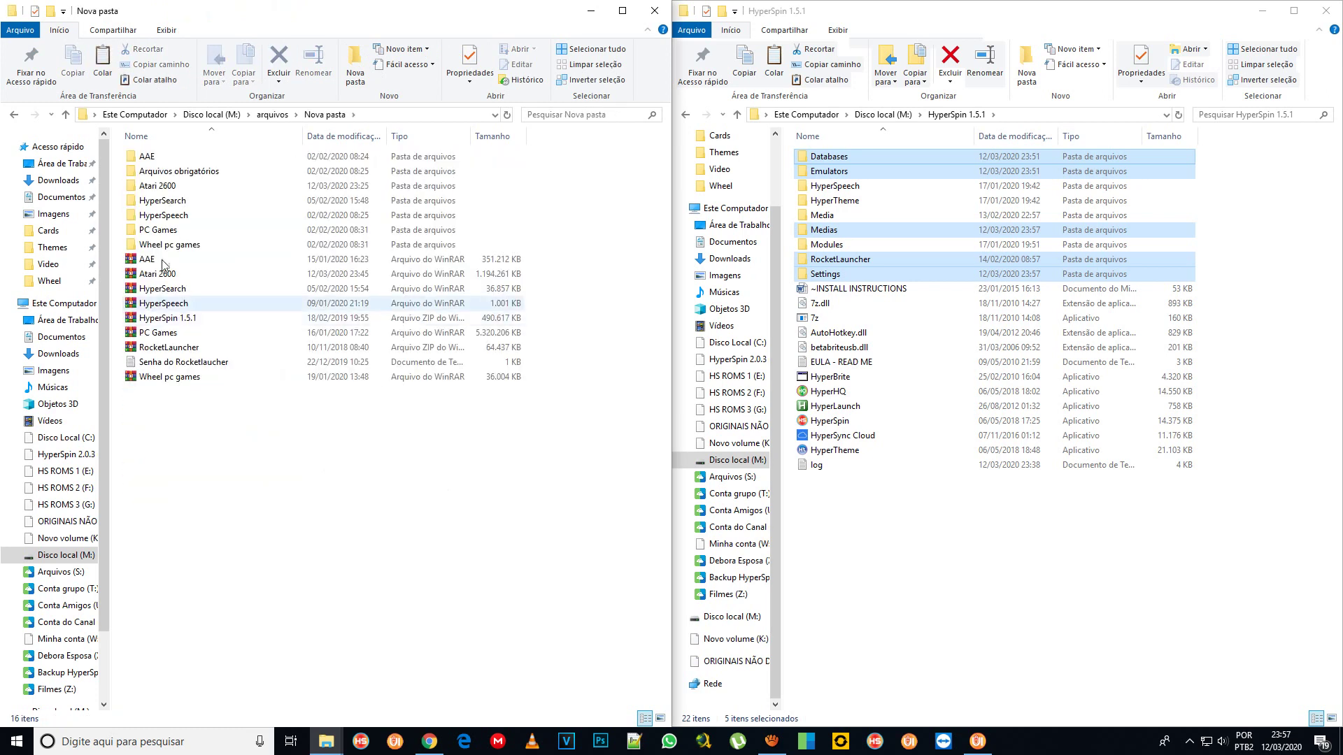
# - Move the Atari 2600 and Main Menu folders from Medias into Media in HyperSpin 1.5.1, and delete the Medias folder
pyautogui.doubleClick(829, 231)
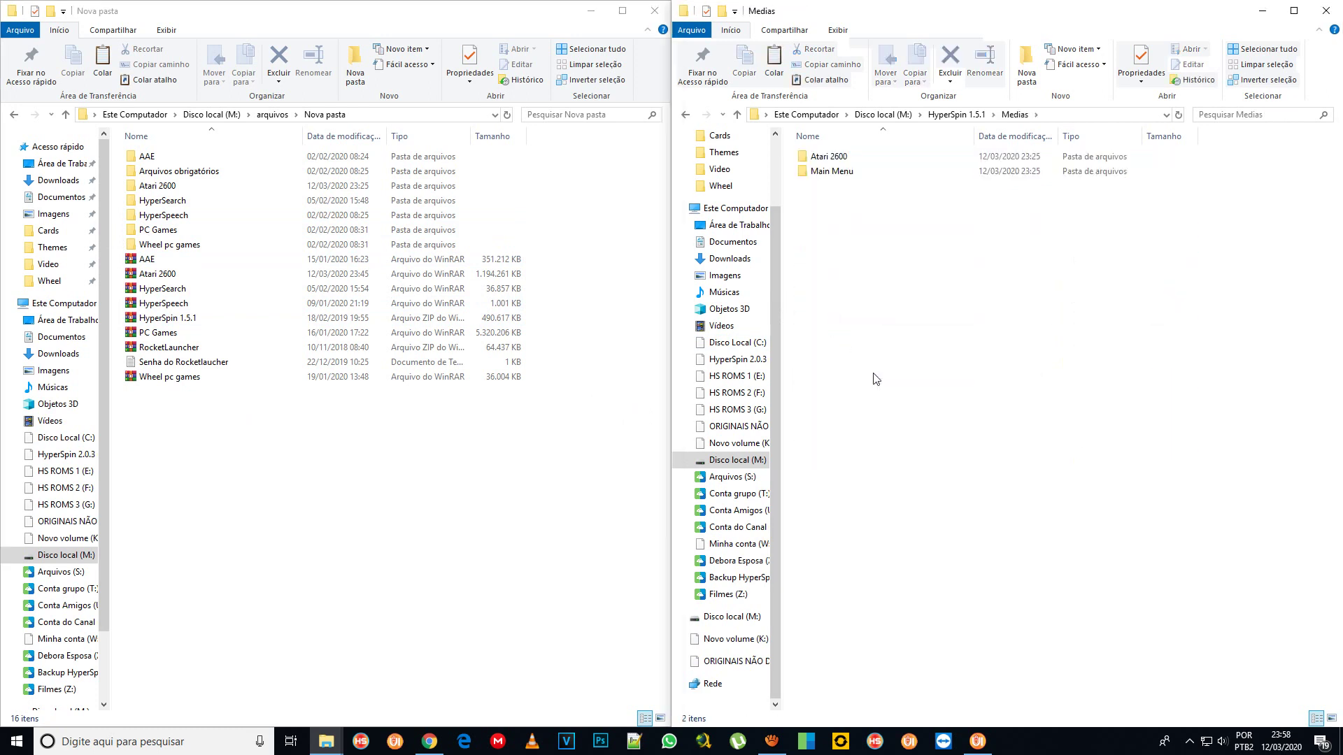
pyautogui.hotkey('ctrl', 'a')
pyautogui.click(737, 114)
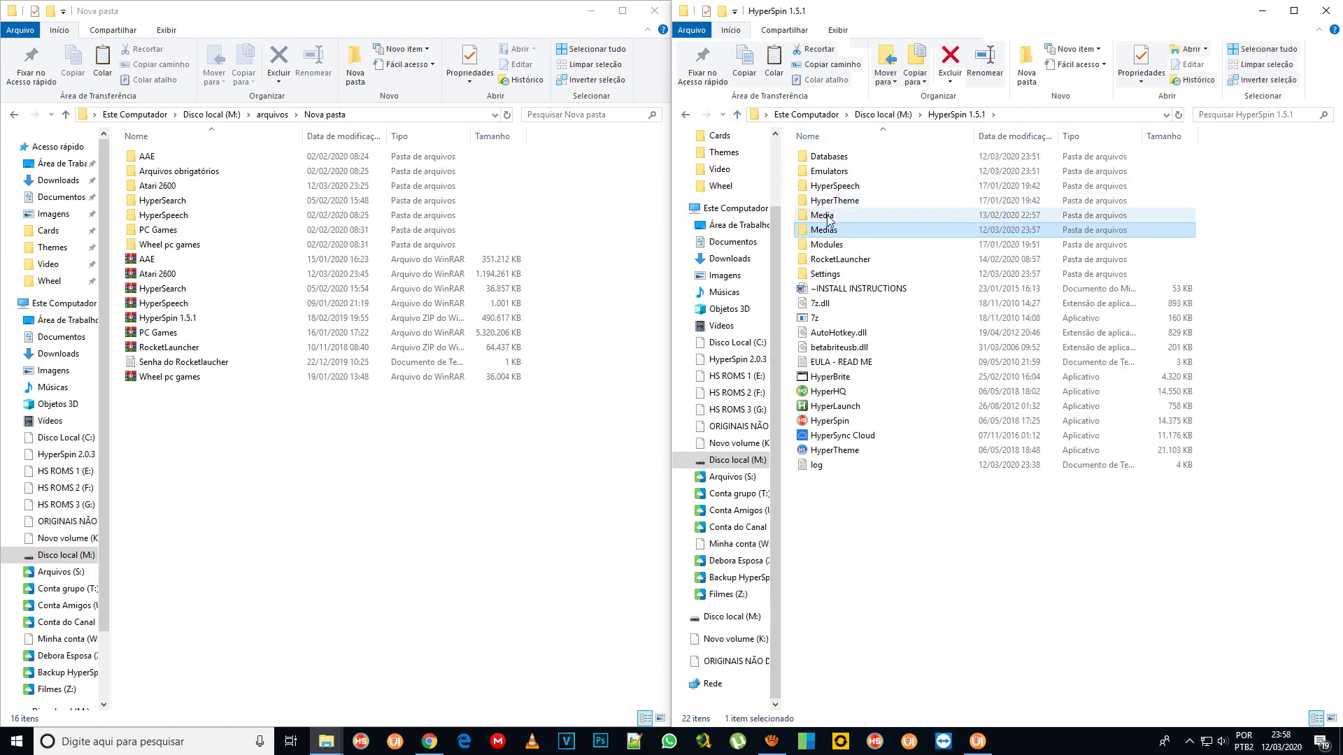
pyautogui.doubleClick(828, 216)
pyautogui.click(1182, 307)
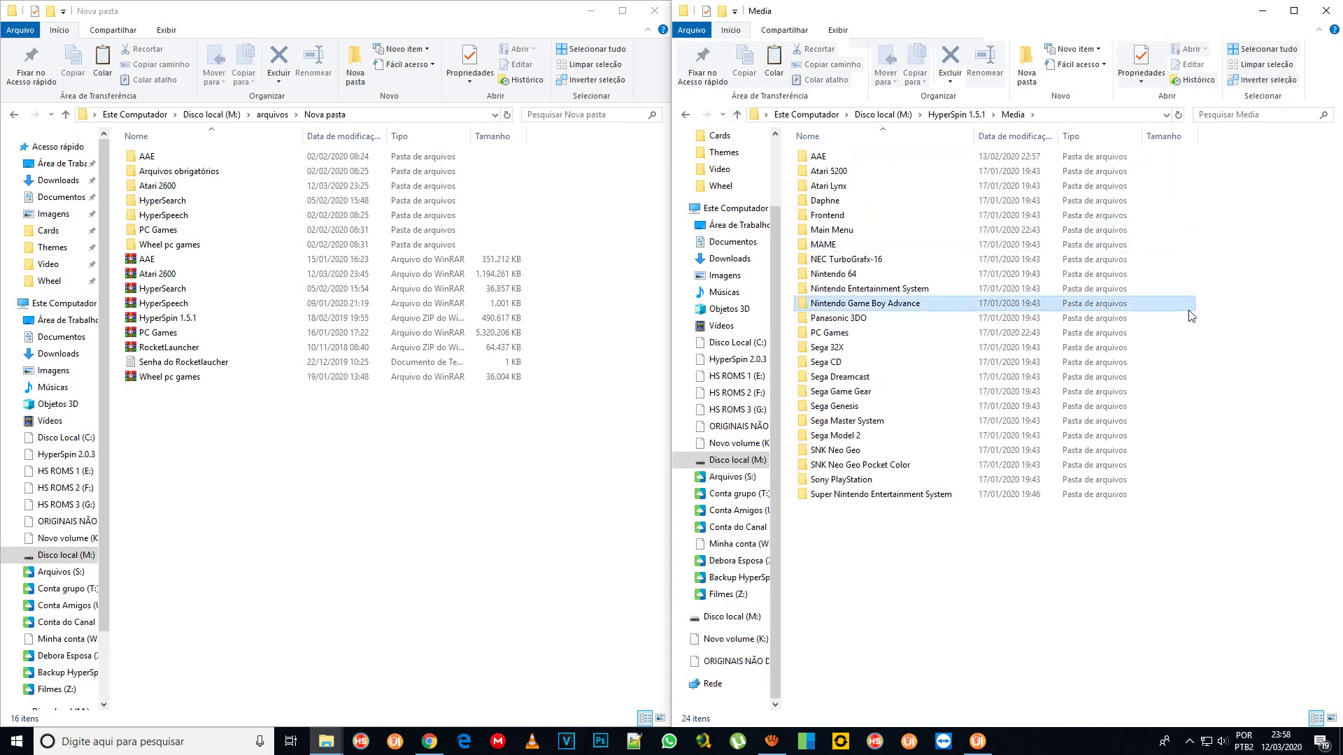
pyautogui.hotkey('ctrl', 'v')
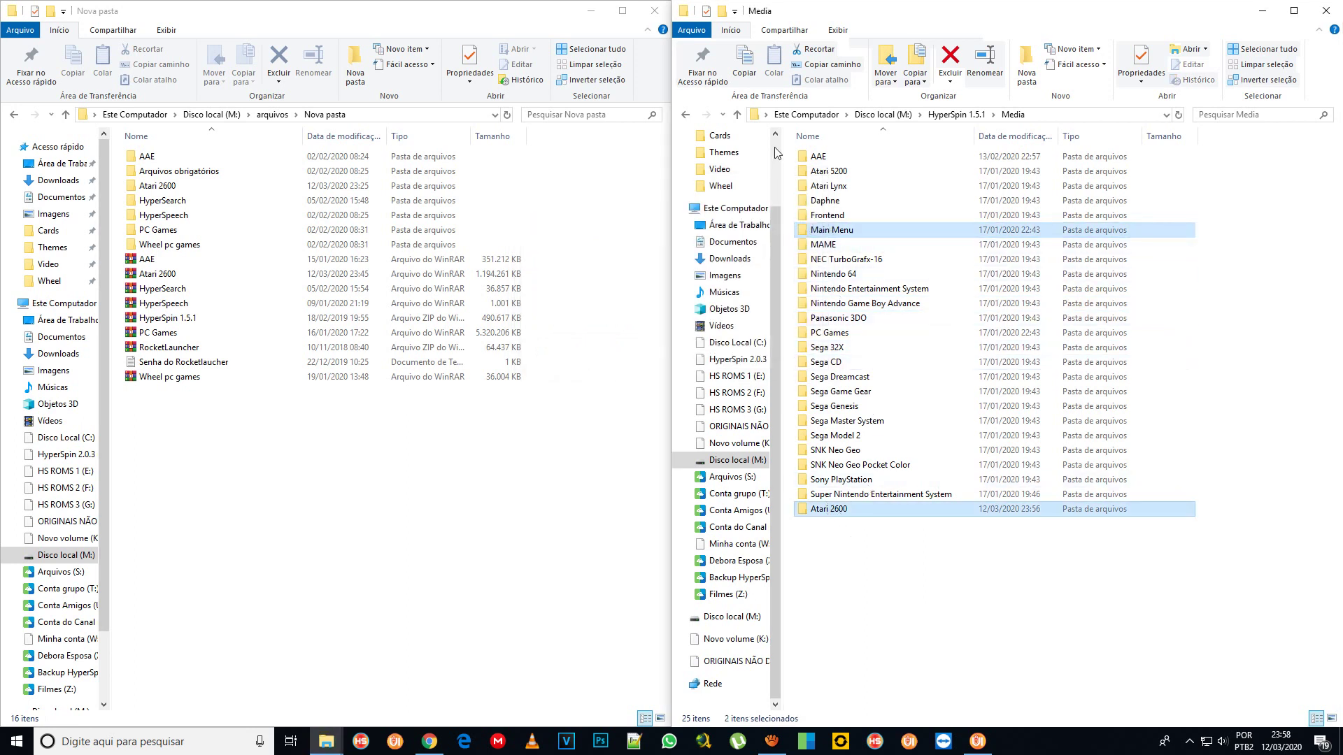
pyautogui.click(737, 114)
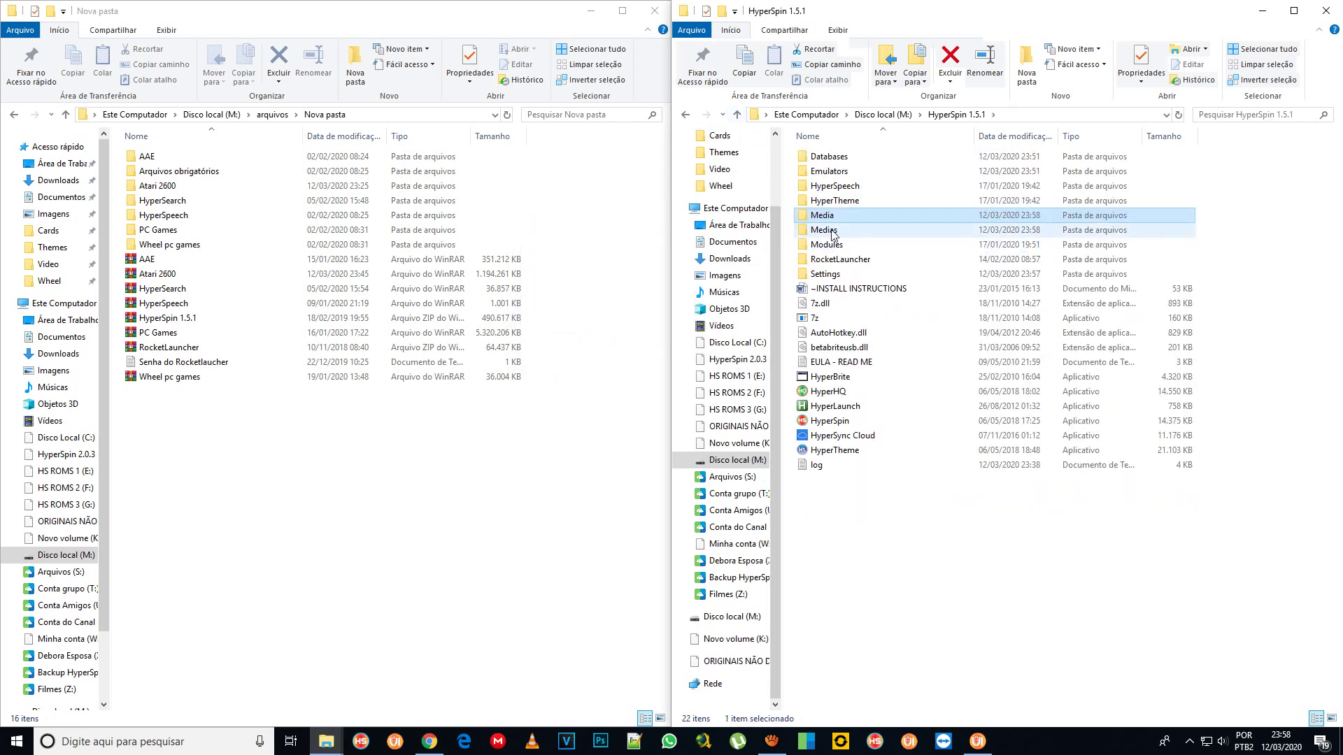
pyautogui.press('Delete')
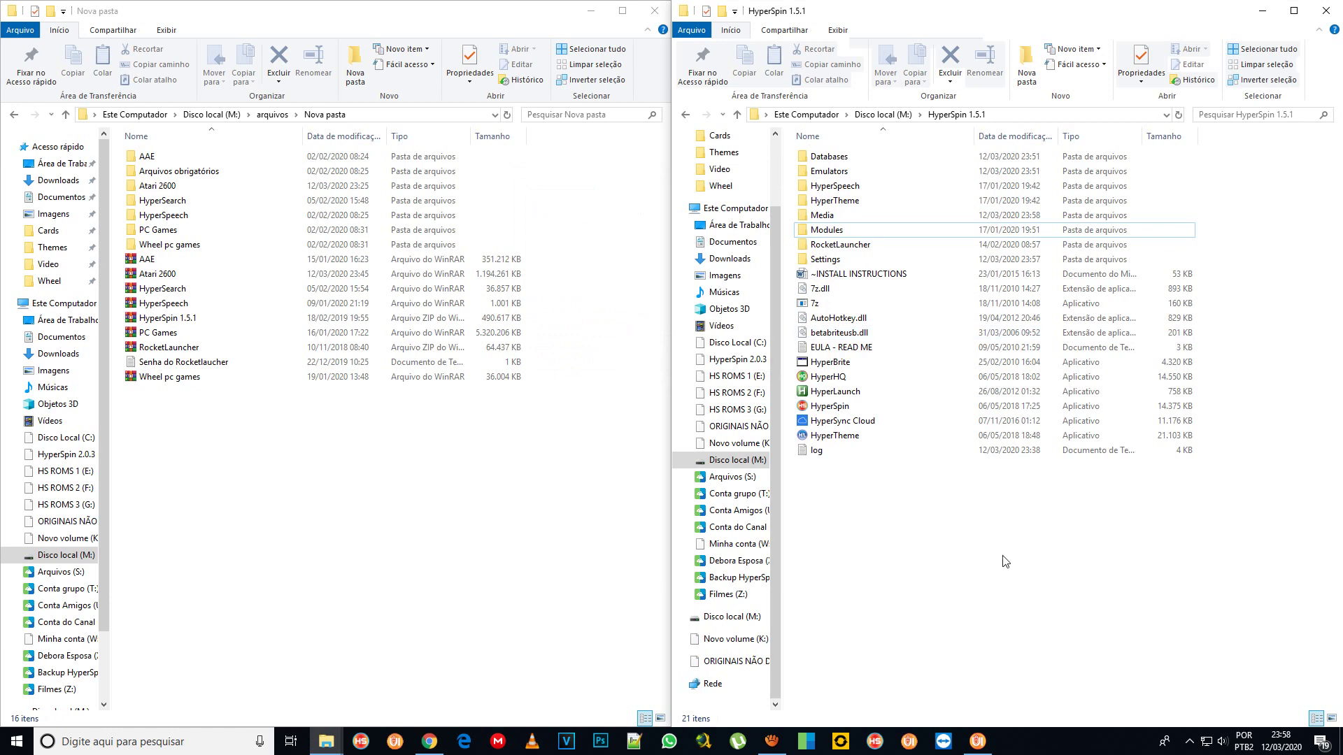
# - Switch to RocketLauncherUI and try to refresh its systems list to pick up the Atari 2600 system
pyautogui.click(978, 741)
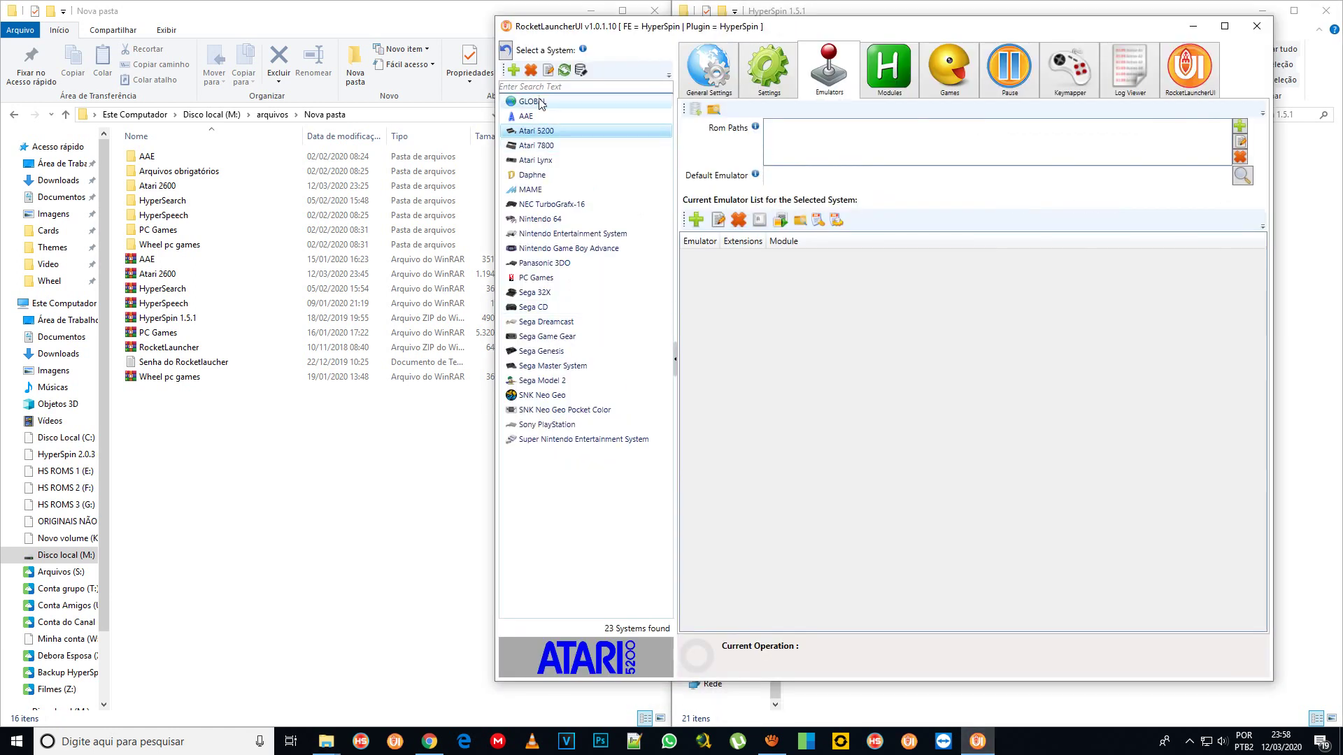
pyautogui.click(564, 69)
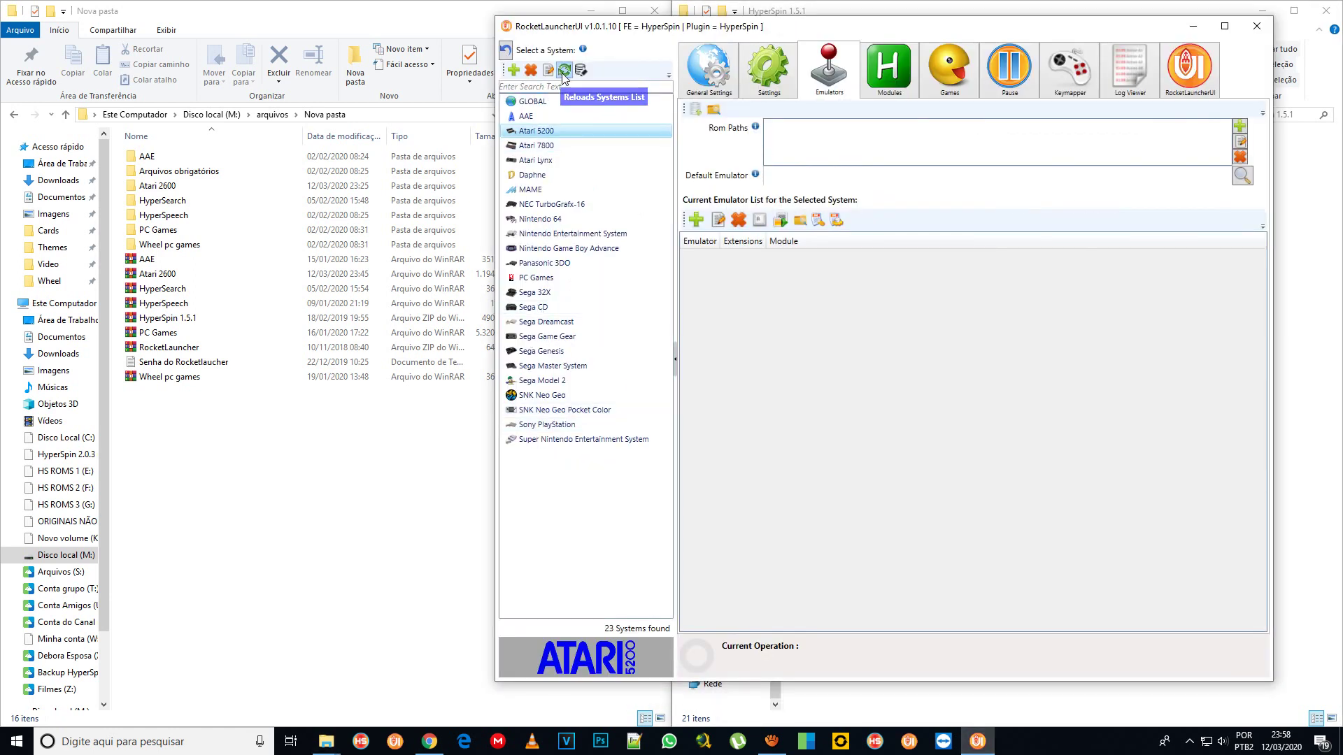
pyautogui.click(565, 71)
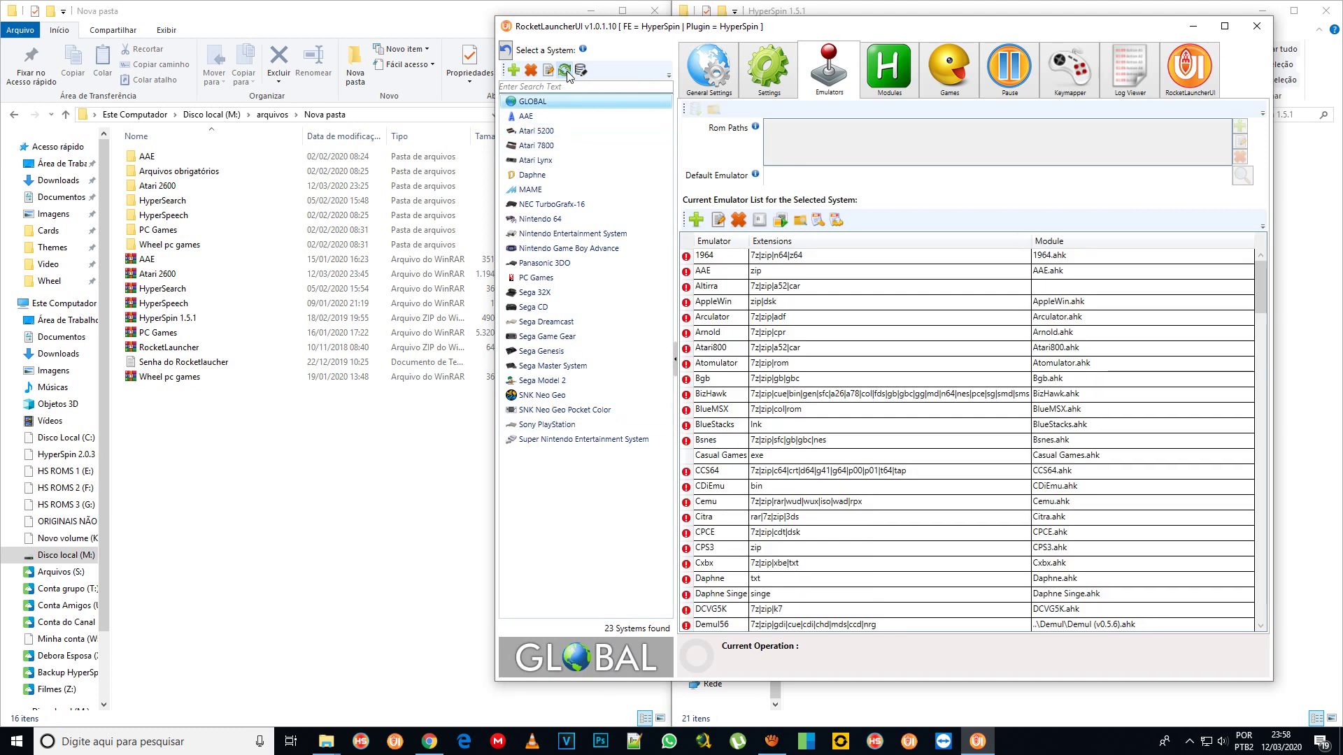
pyautogui.click(1193, 26)
# - Open the Main Menu XML file from HyperSpin 1.5.1's Databases\Main Menu folder in Bloco de notas
pyautogui.doubleClick(842, 161)
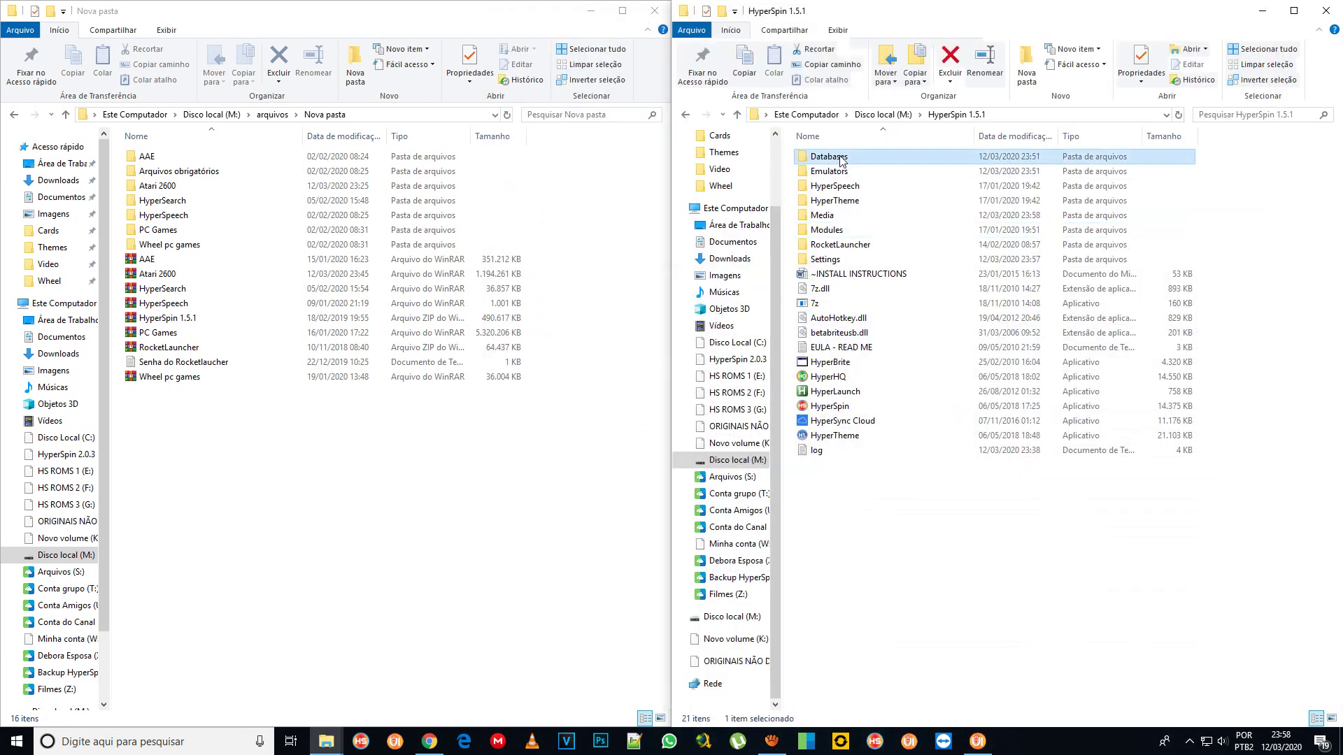
pyautogui.click(836, 230)
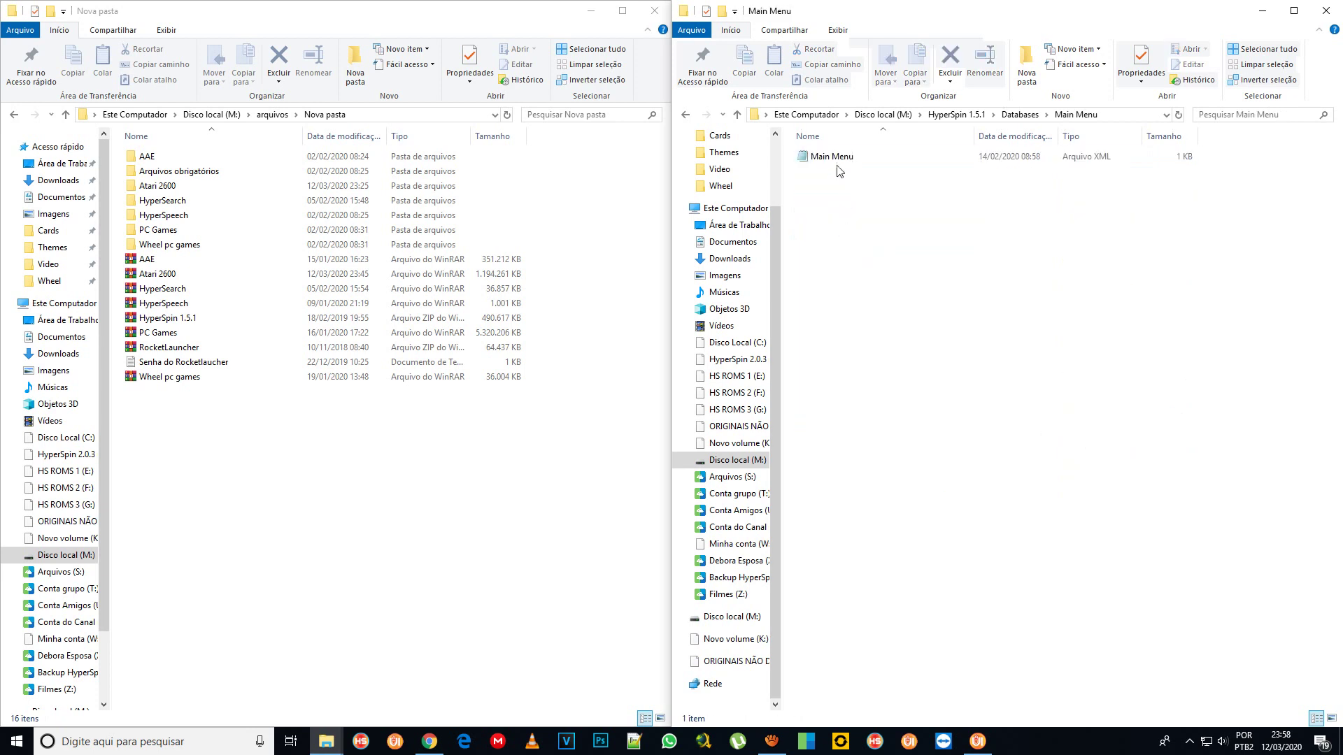
pyautogui.click(835, 160)
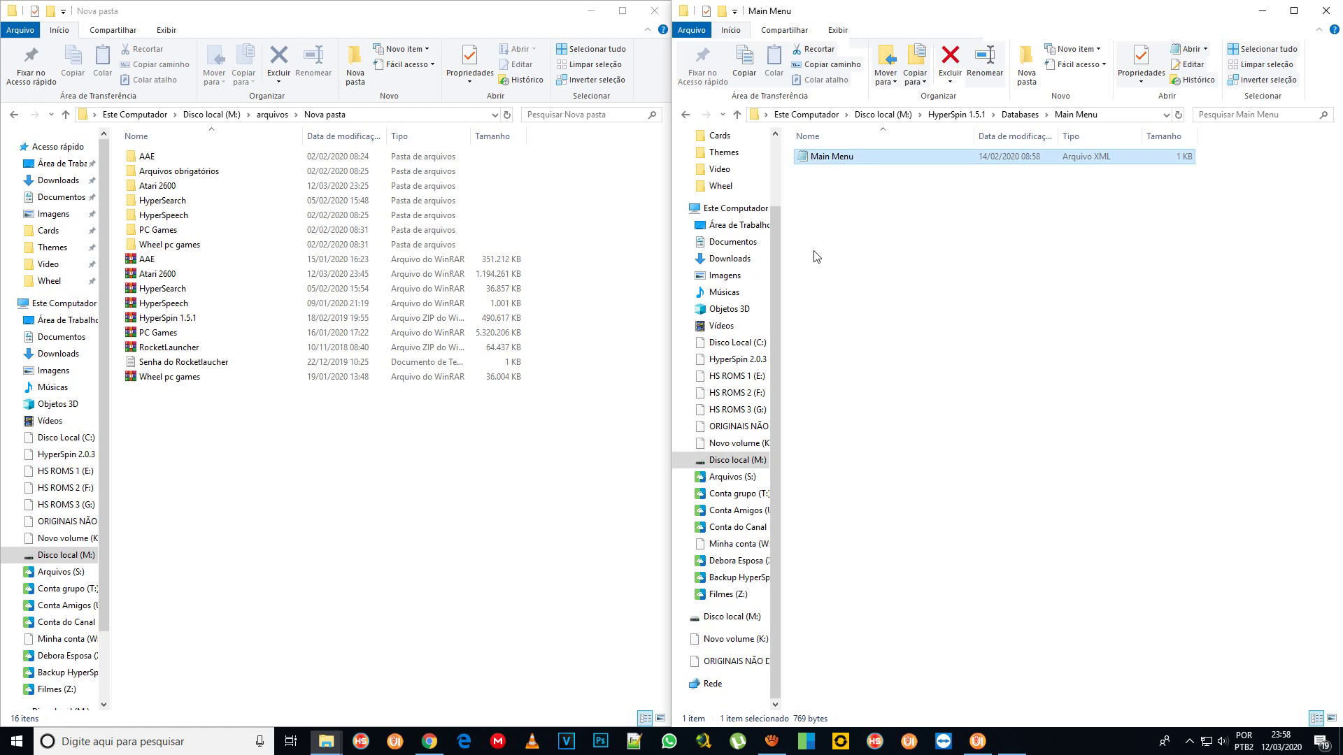
pyautogui.press('Return')
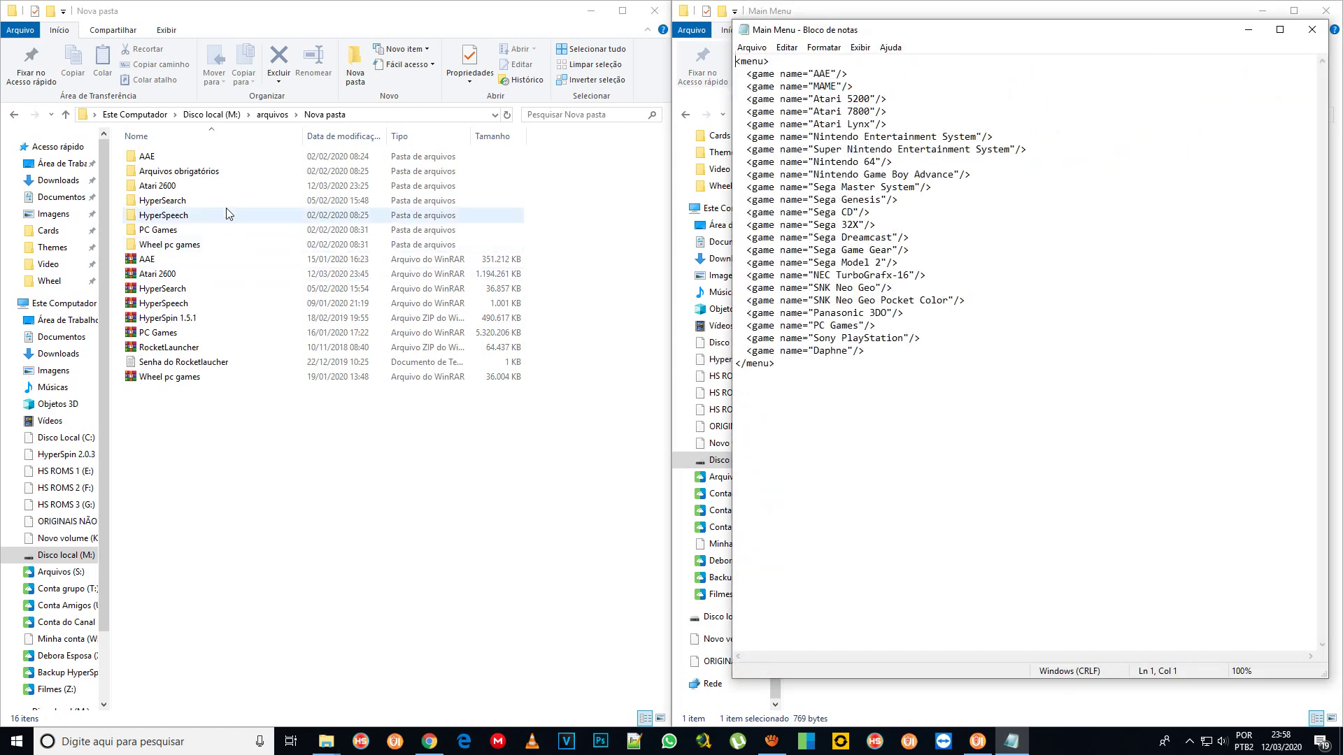
# - Go to the Databases folder of the Atari 2600 pack and open the Atari 2600 folder's name for editing
pyautogui.click(165, 190)
pyautogui.doubleClick(166, 189)
pyautogui.click(159, 161)
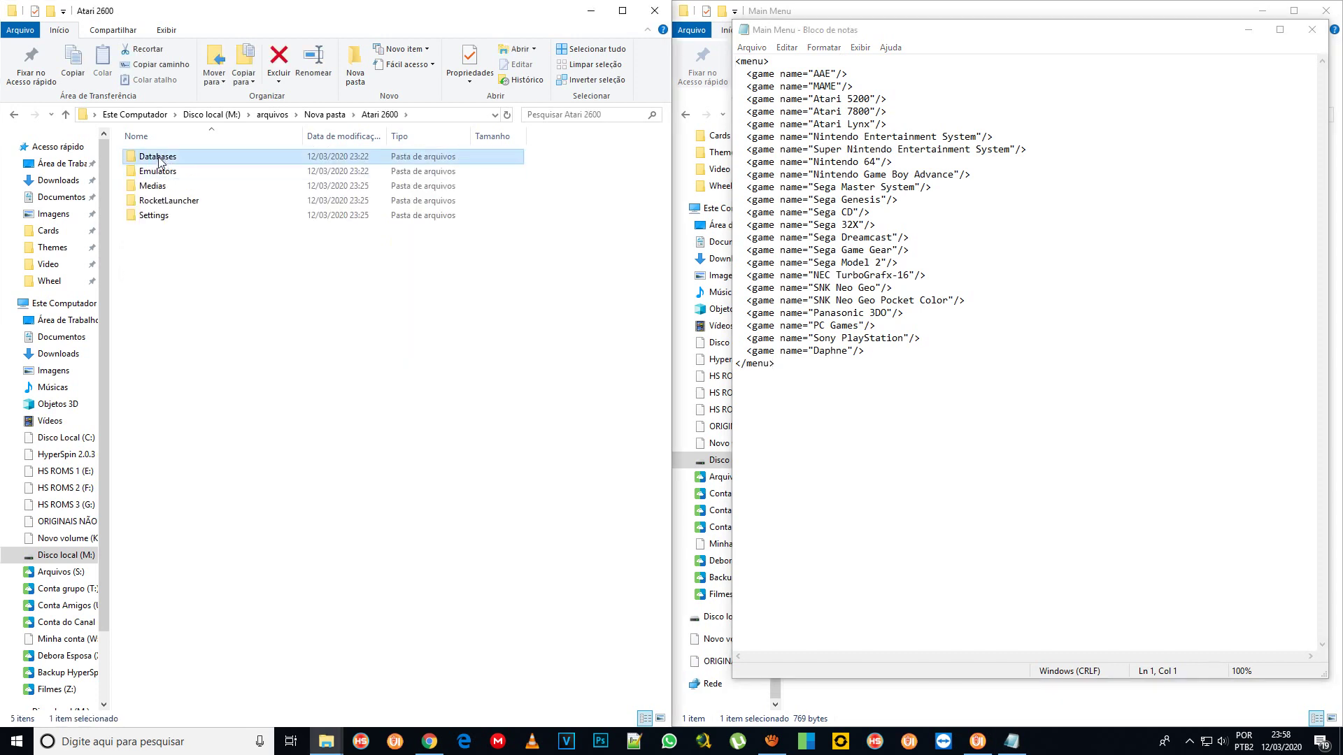
pyautogui.doubleClick(160, 160)
pyautogui.click(161, 158)
pyautogui.press('F2')
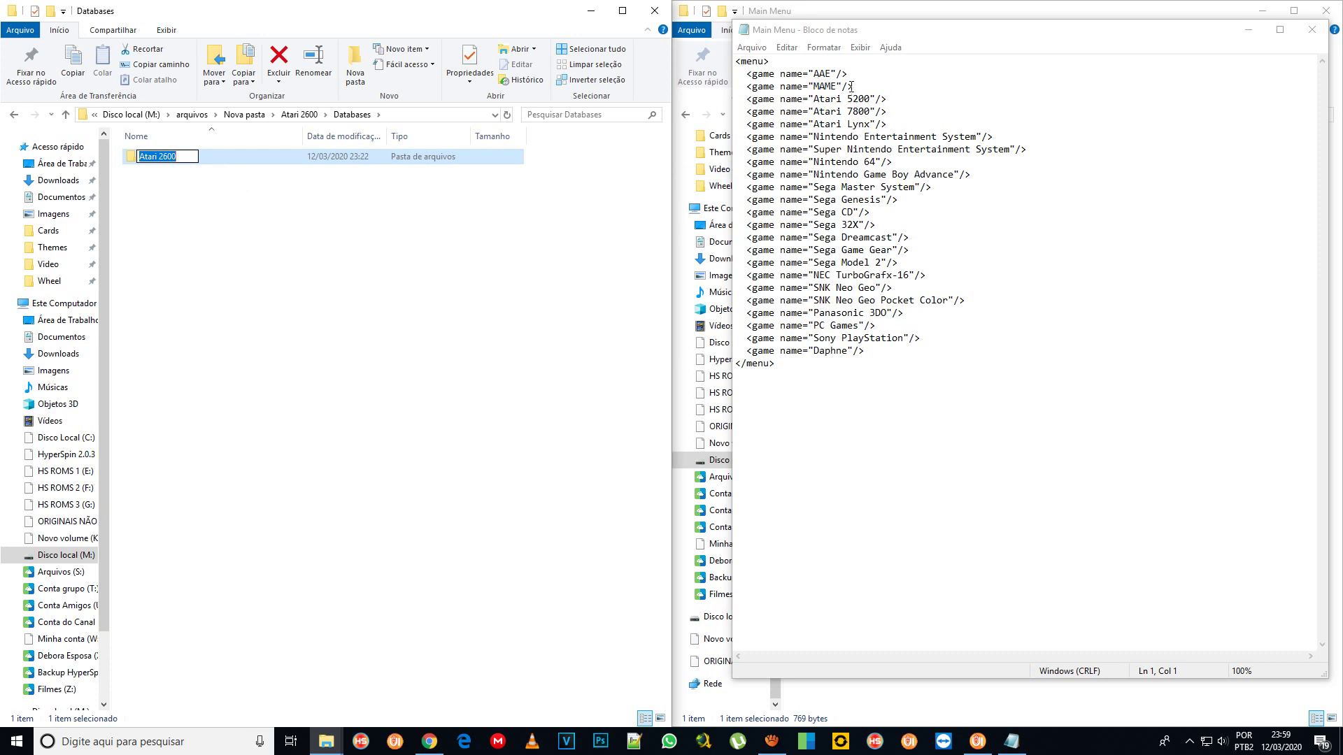
# - Duplicate the MAME entry on a new line directly below it in the Main Menu file
pyautogui.moveTo(853, 86); pyautogui.dragTo(729, 91)
pyautogui.hotkey('ctrl', 'c')
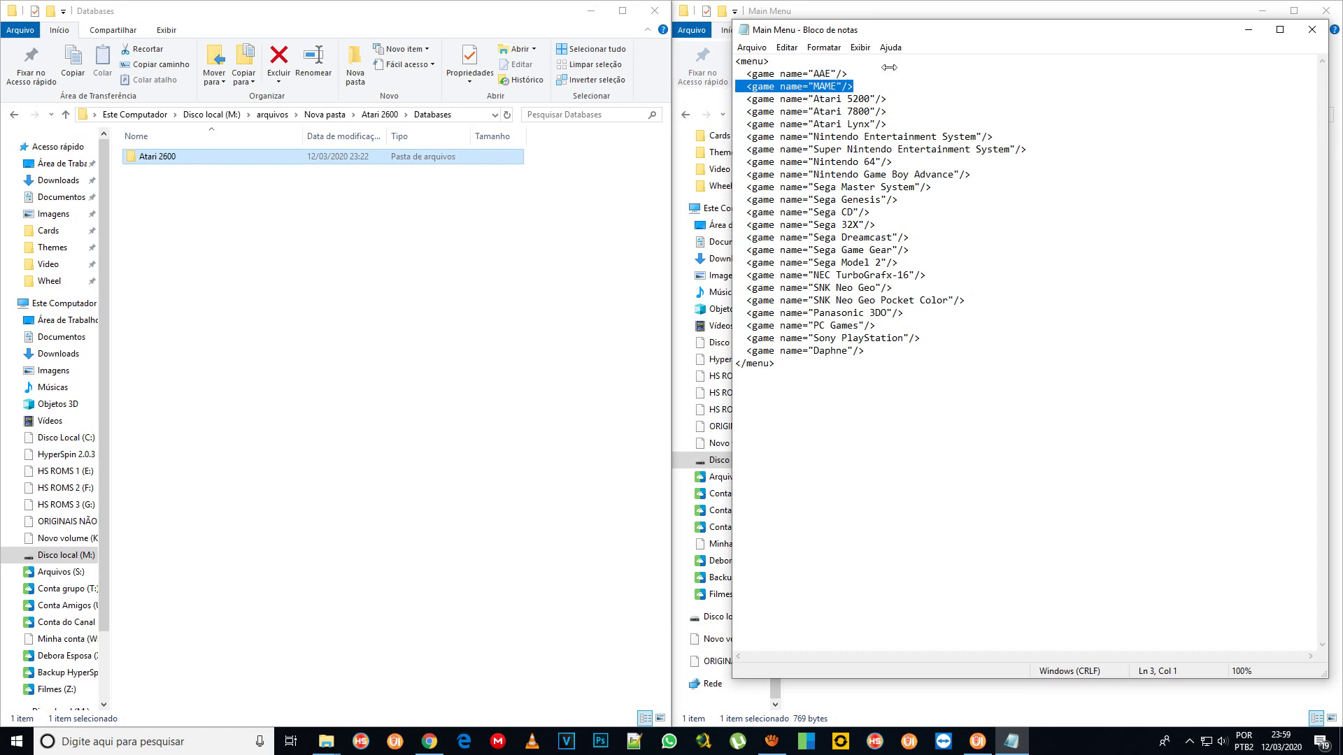
pyautogui.click(863, 85)
pyautogui.press('Return')
pyautogui.hotkey('ctrl', 'v')
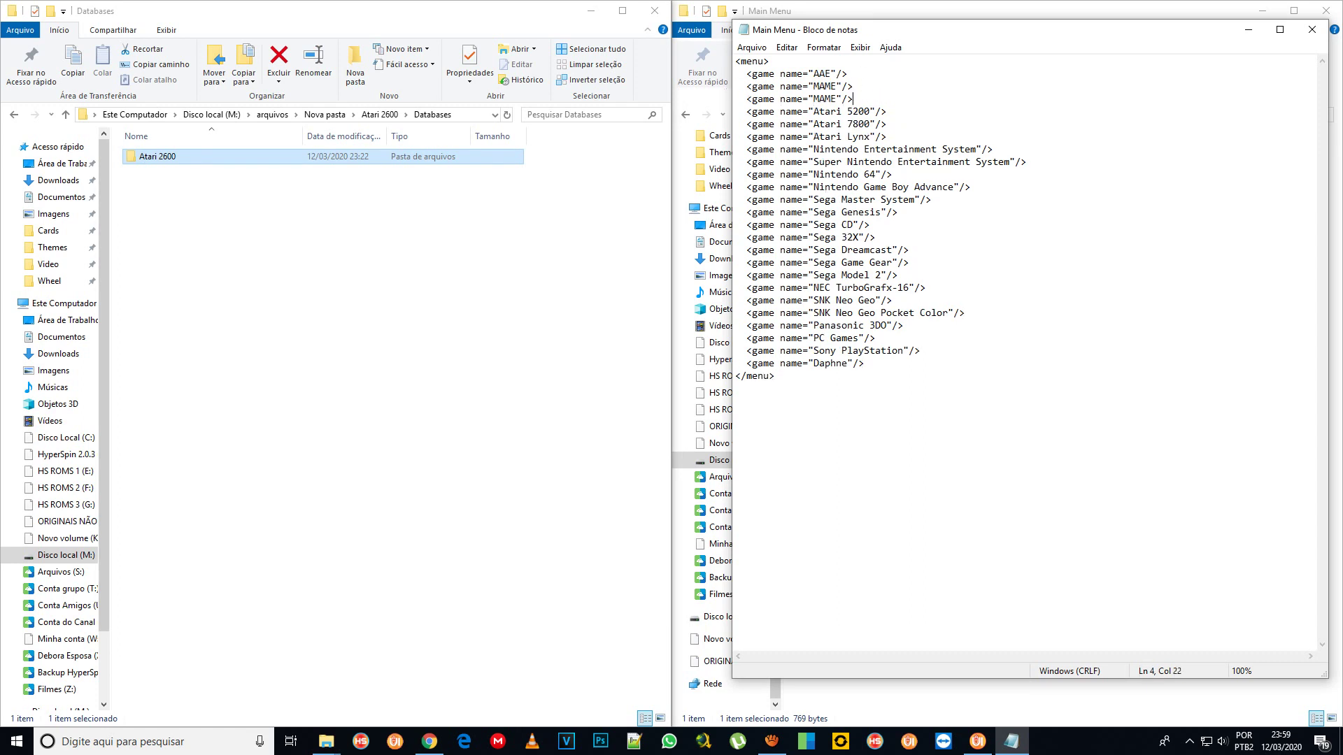
# - Replace the duplicated entry's name with Atari 2600, copied from the pack's database folder, and close the Main Menu file with the changes saved
pyautogui.click(171, 156)
pyautogui.hotkey('ctrl', 'c')
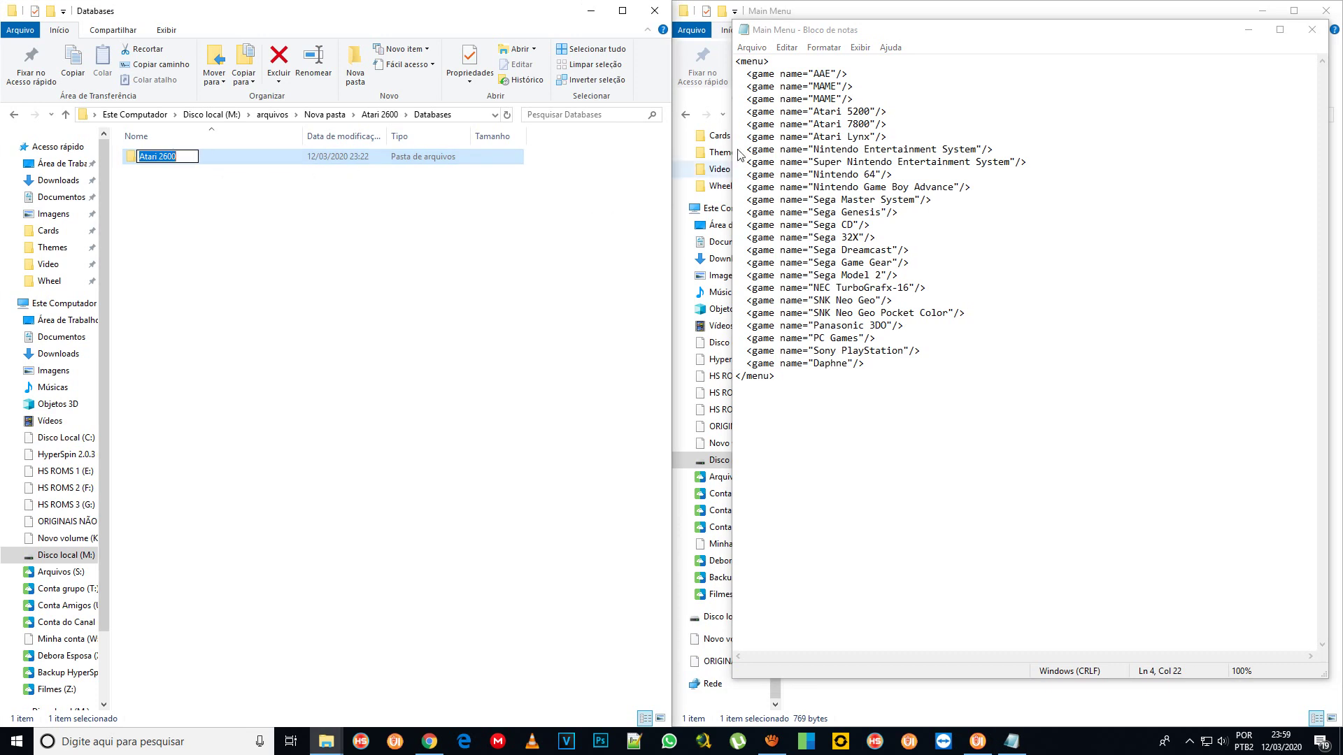
pyautogui.moveTo(837, 99); pyautogui.dragTo(816, 100)
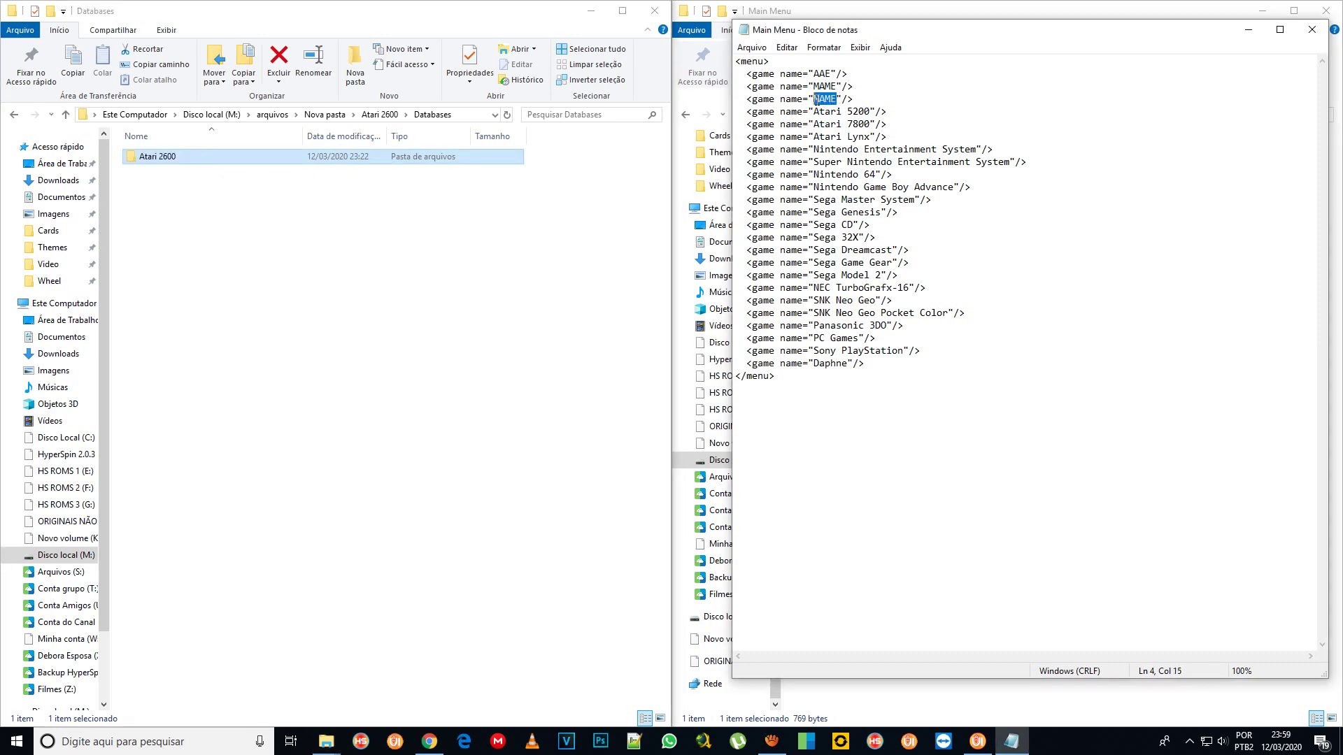
pyautogui.hotkey('ctrl', 'v')
pyautogui.click(1312, 29)
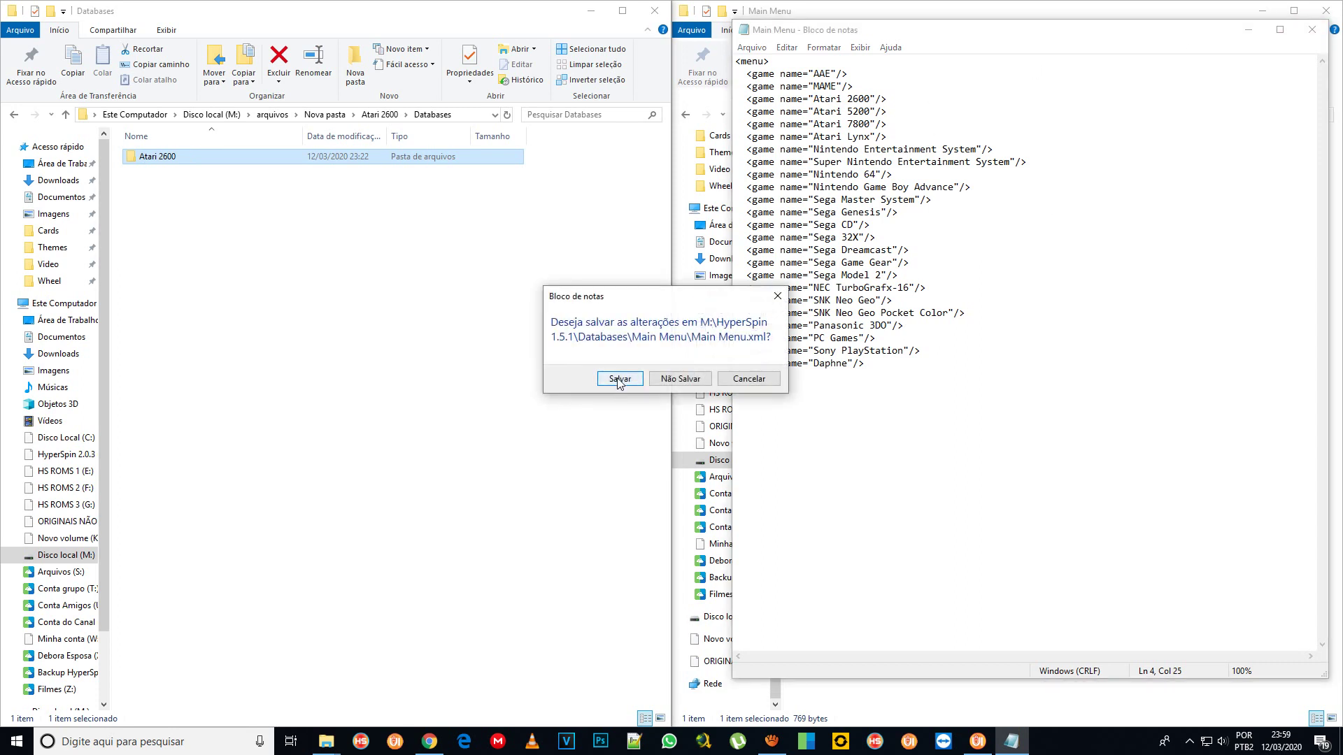
pyautogui.click(619, 379)
# - Reload the systems list in RocketLauncherUI and select the Atari 2600 system
pyautogui.click(977, 741)
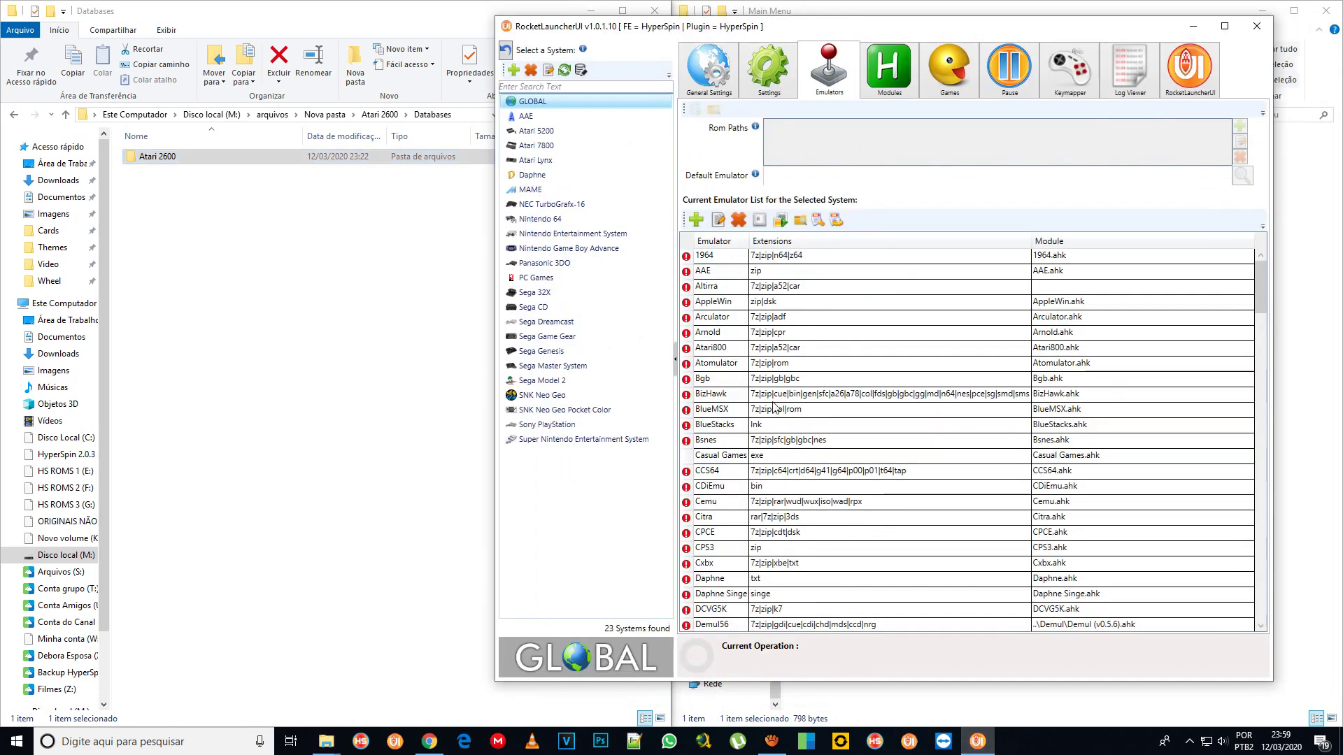
pyautogui.click(563, 70)
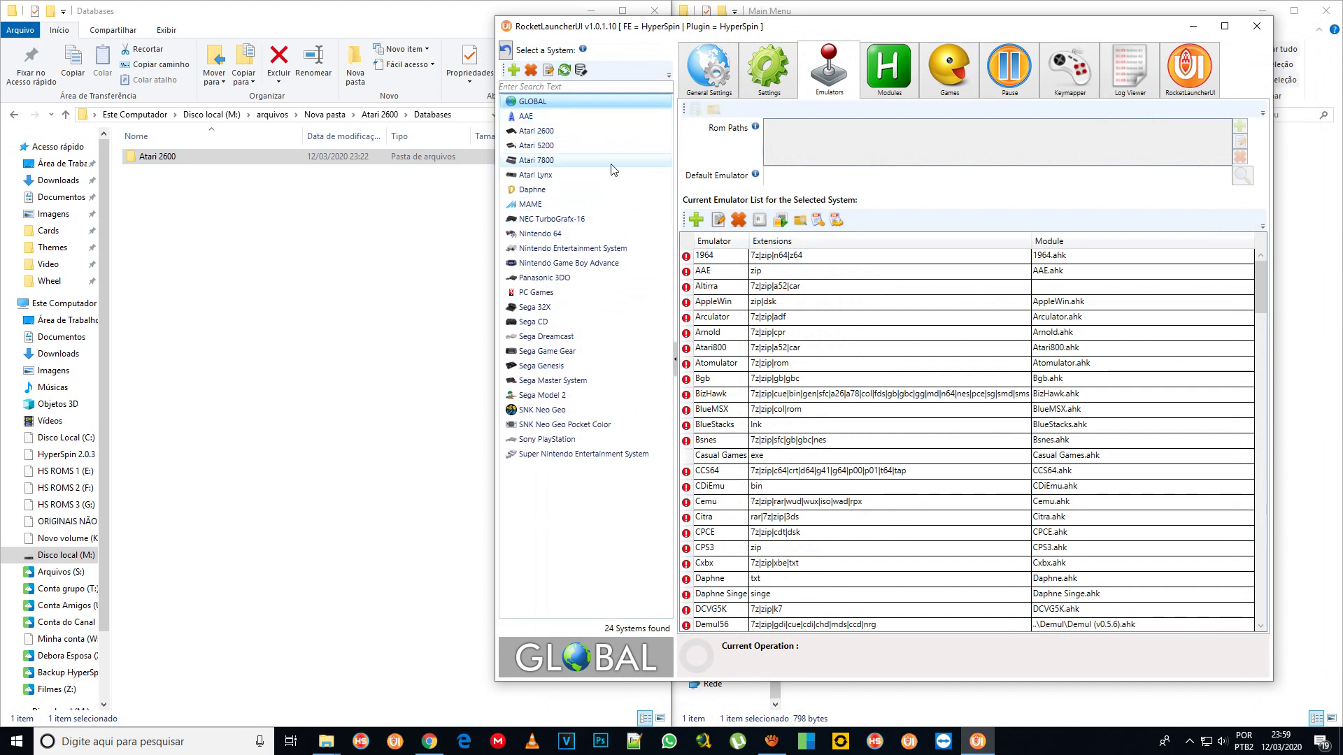
pyautogui.click(540, 133)
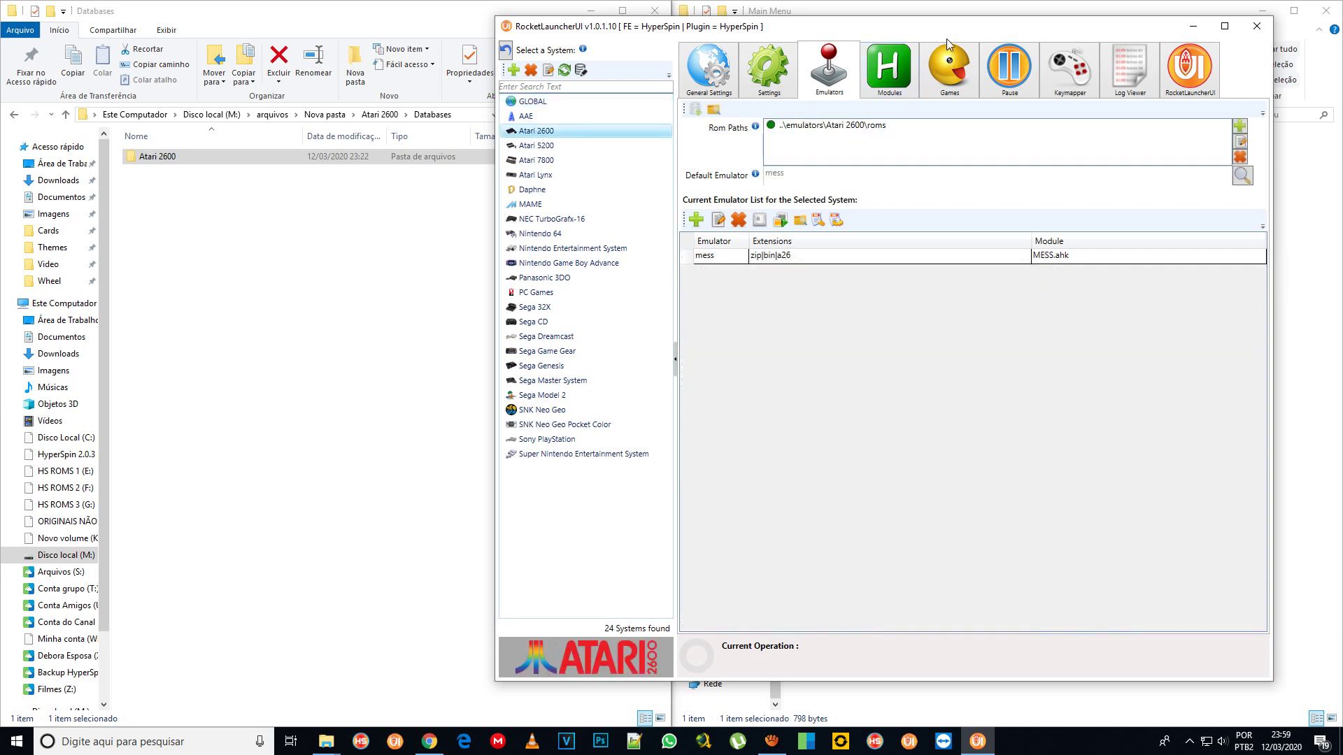
# - Inspect the Atari 2600 mess emulator's path, ROM extensions and module settings
pyautogui.moveTo(955, 32); pyautogui.dragTo(840, 50)
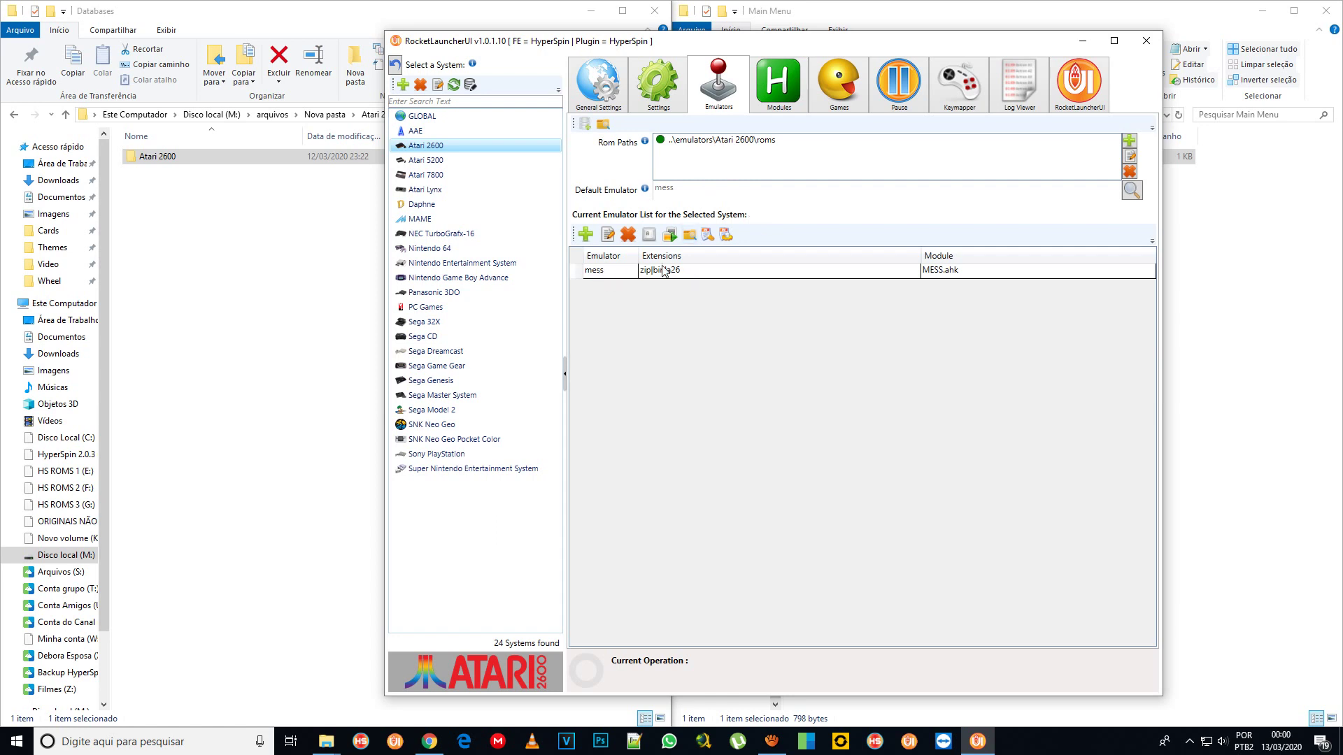
pyautogui.doubleClick(705, 275)
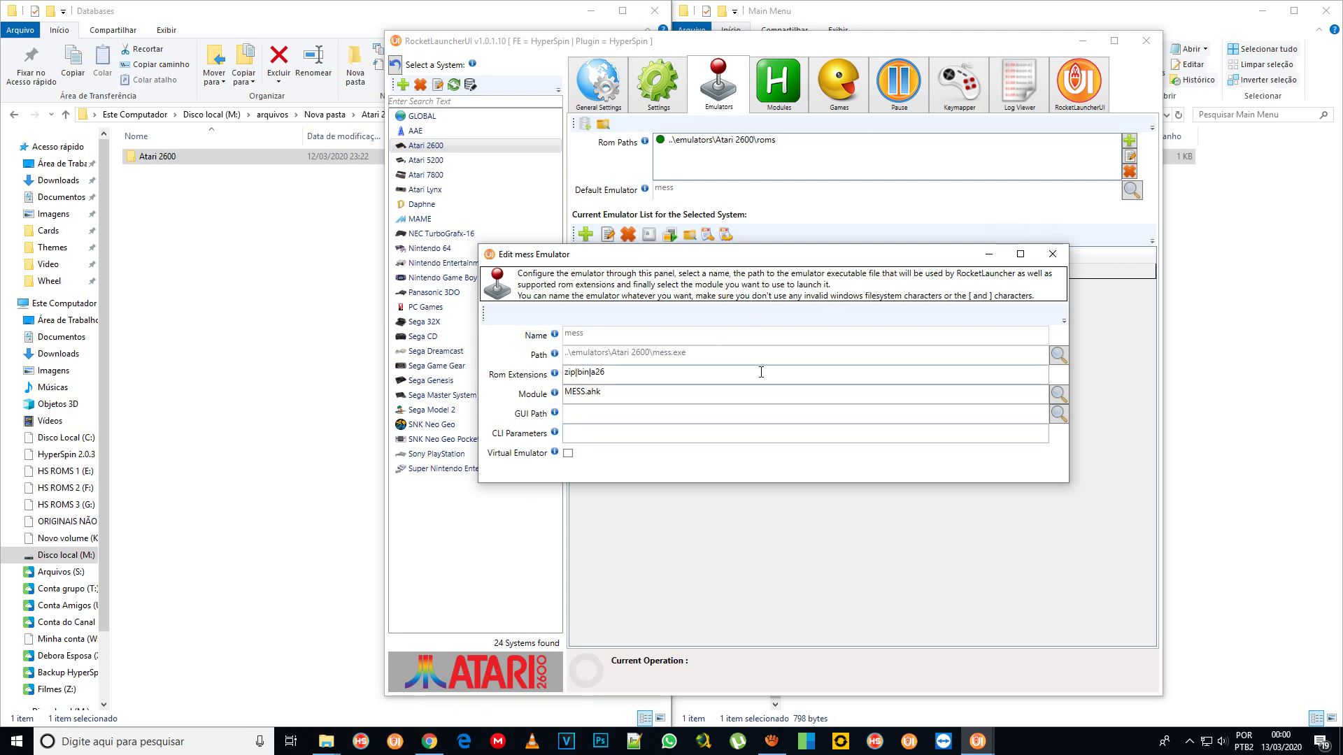
pyautogui.click(1053, 253)
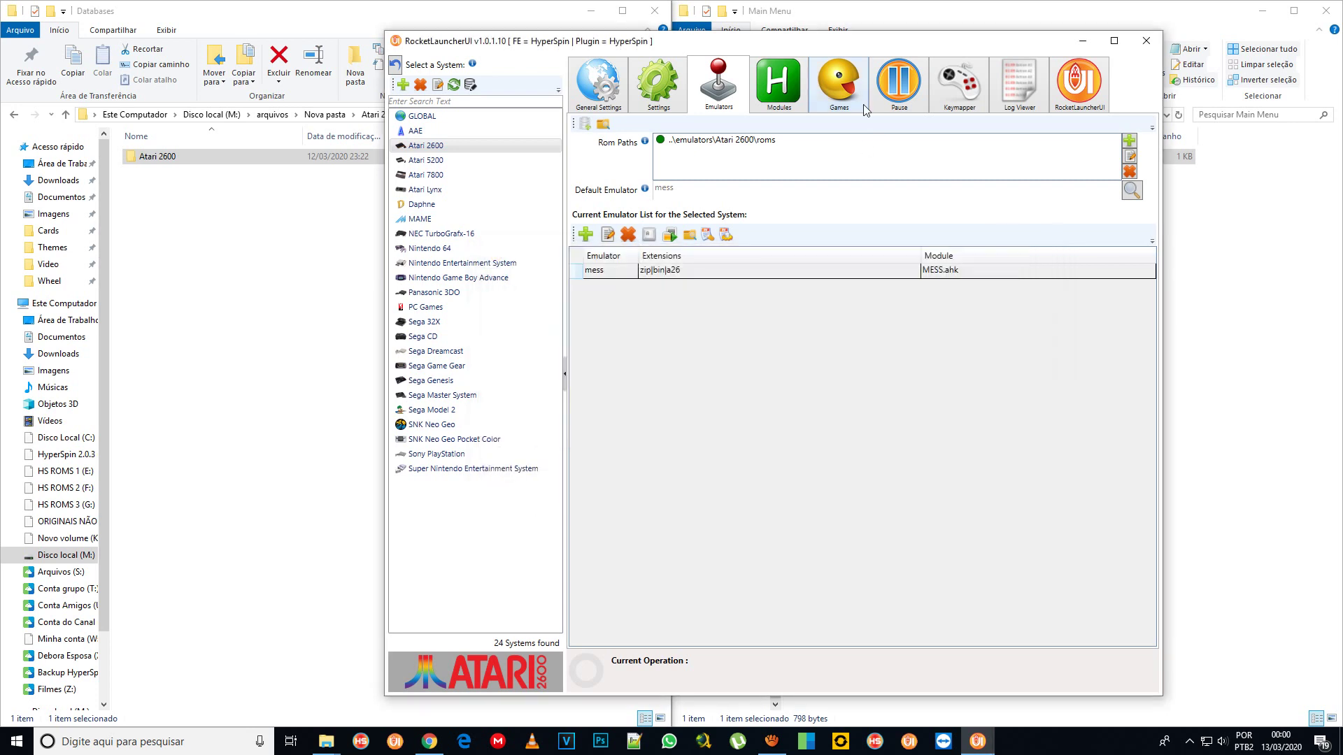
# - Audit the Atari 2600 games and look through the list to check which ROMs are found
pyautogui.click(855, 102)
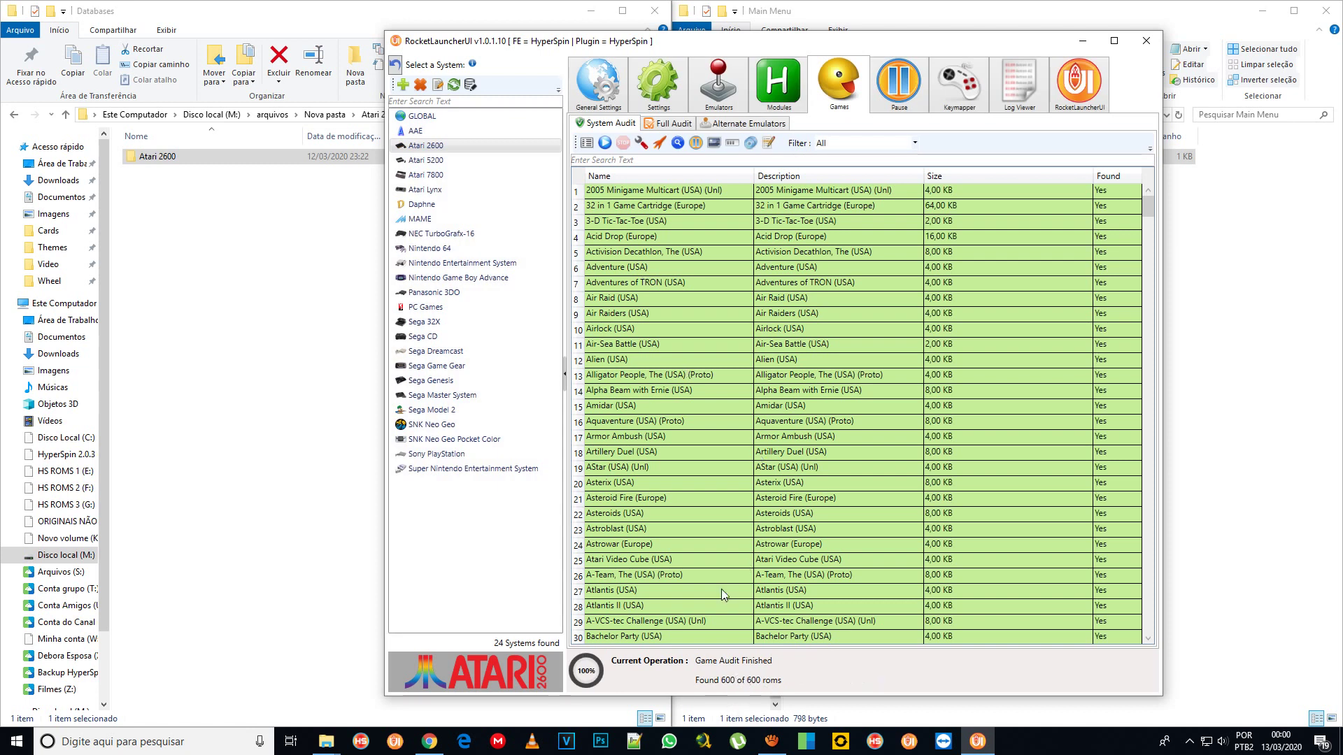
pyautogui.scroll(-14, 650, 388)
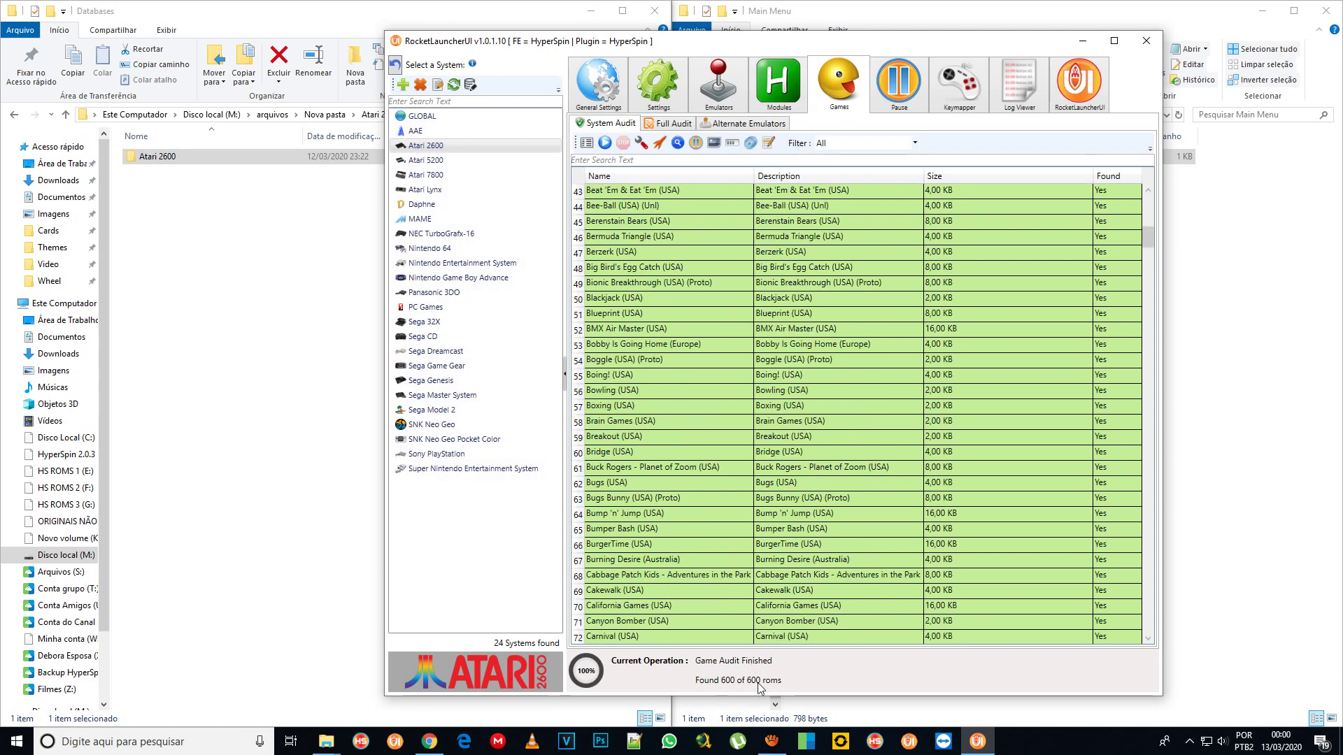
pyautogui.scroll(-9, 682, 470)
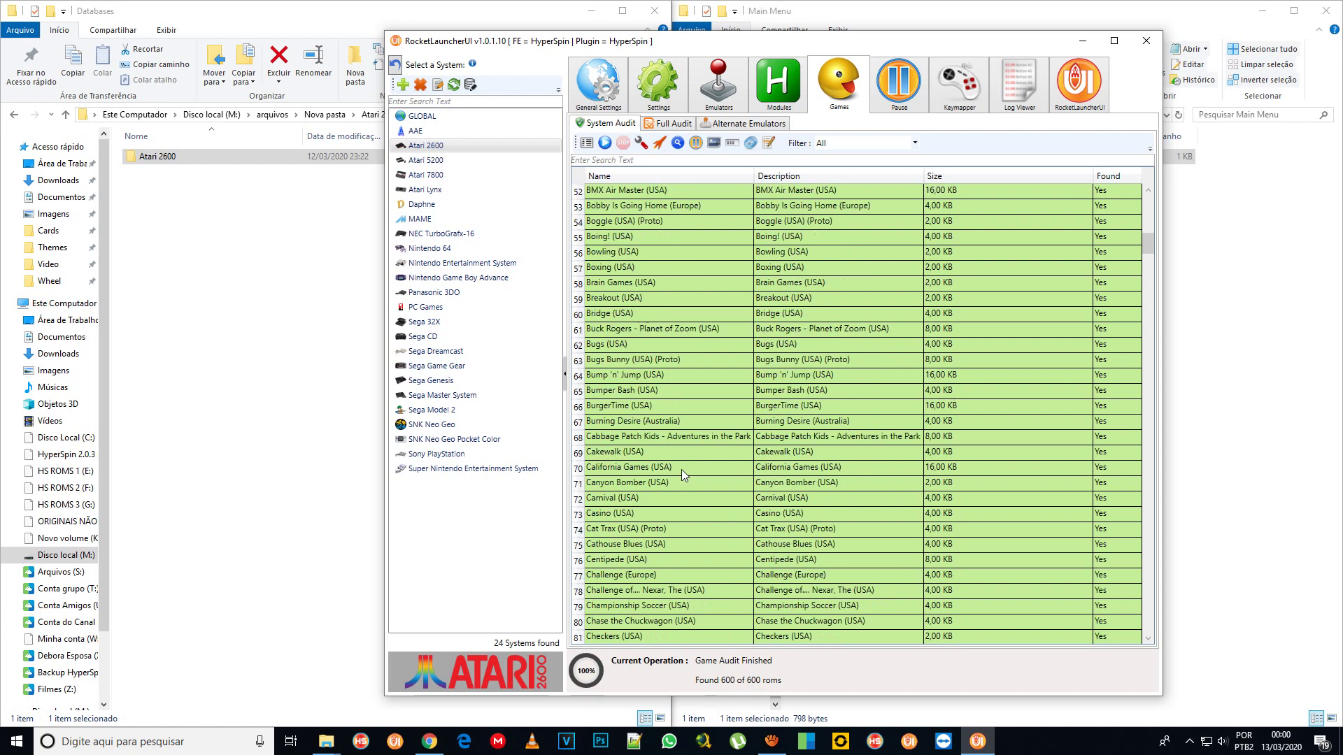
pyautogui.scroll(-9, 681, 469)
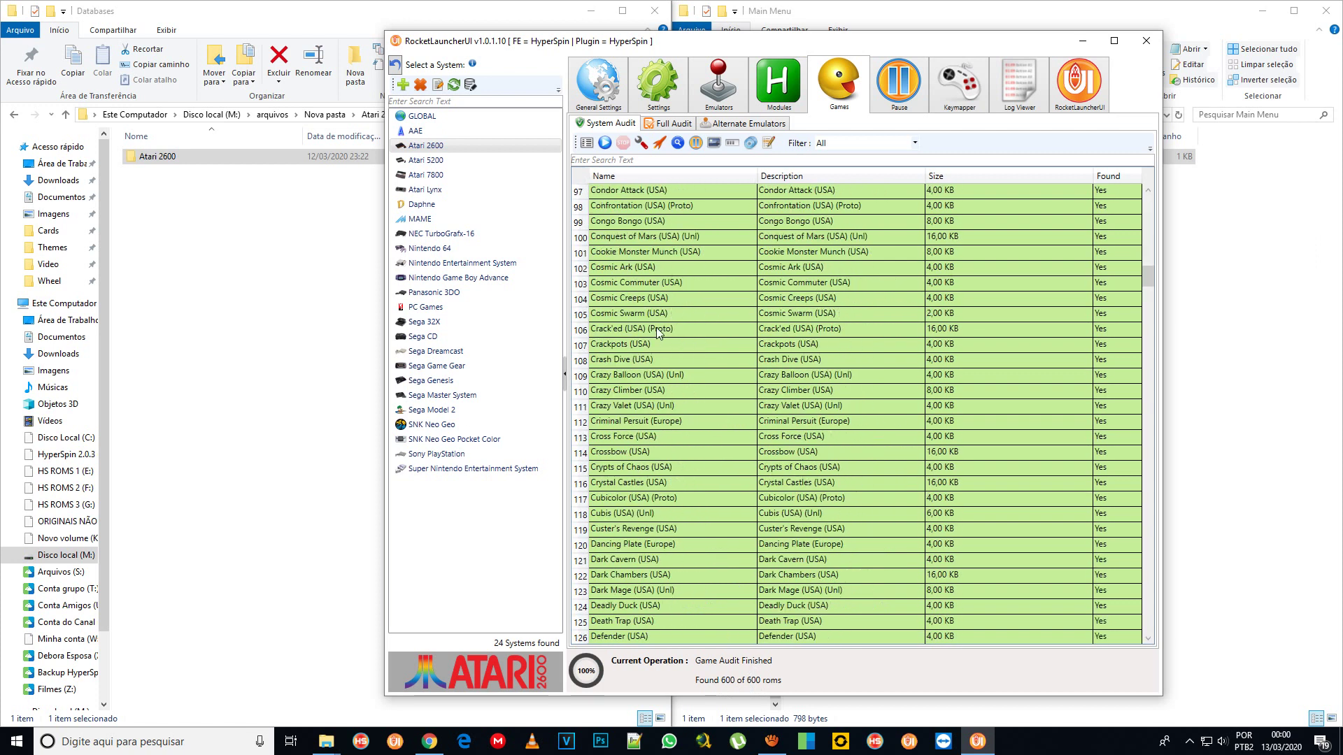
pyautogui.click(642, 316)
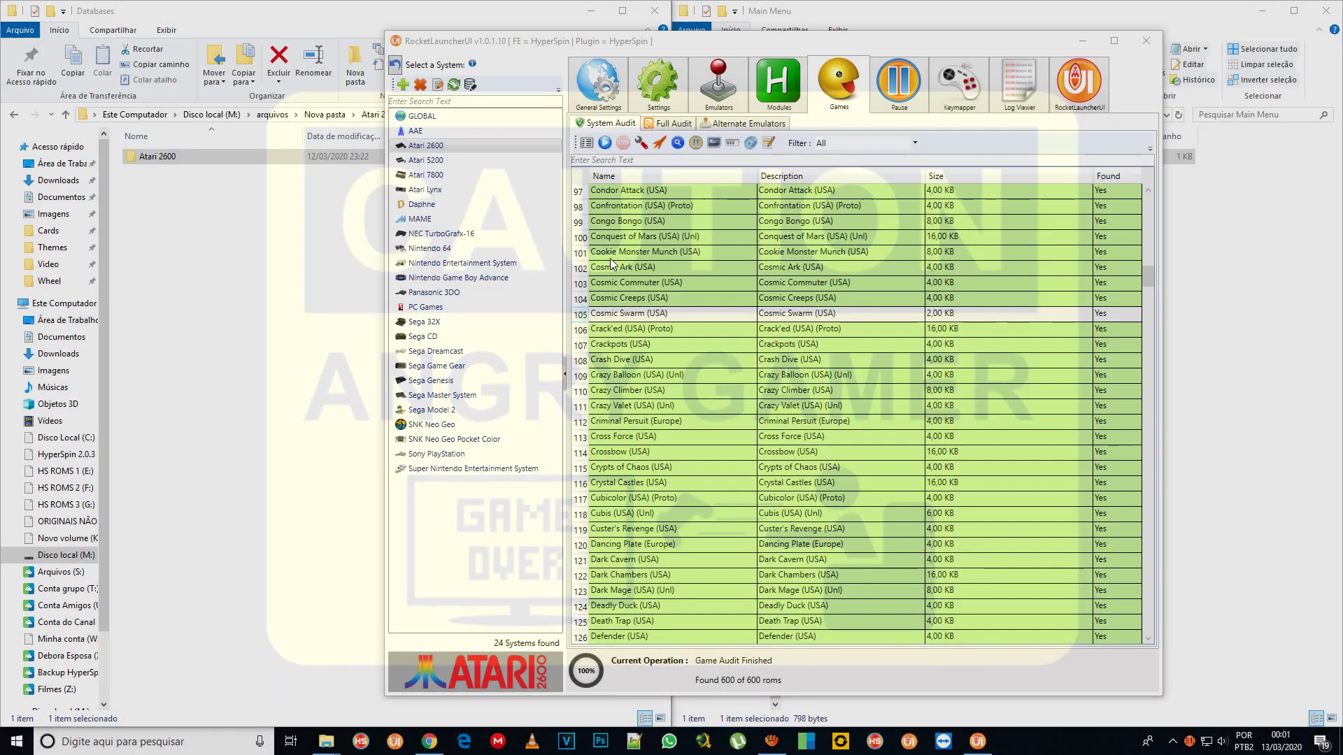
pyautogui.scroll(-6, 672, 351)
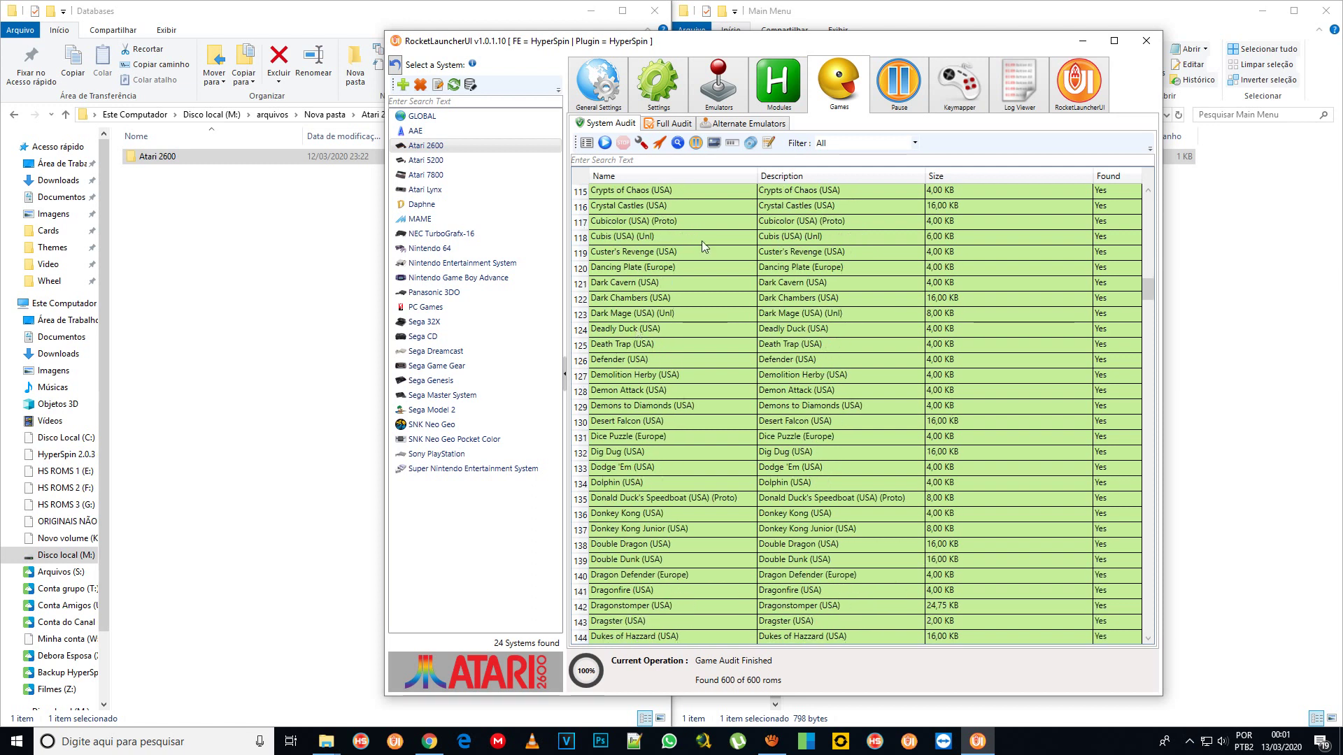
pyautogui.click(1081, 41)
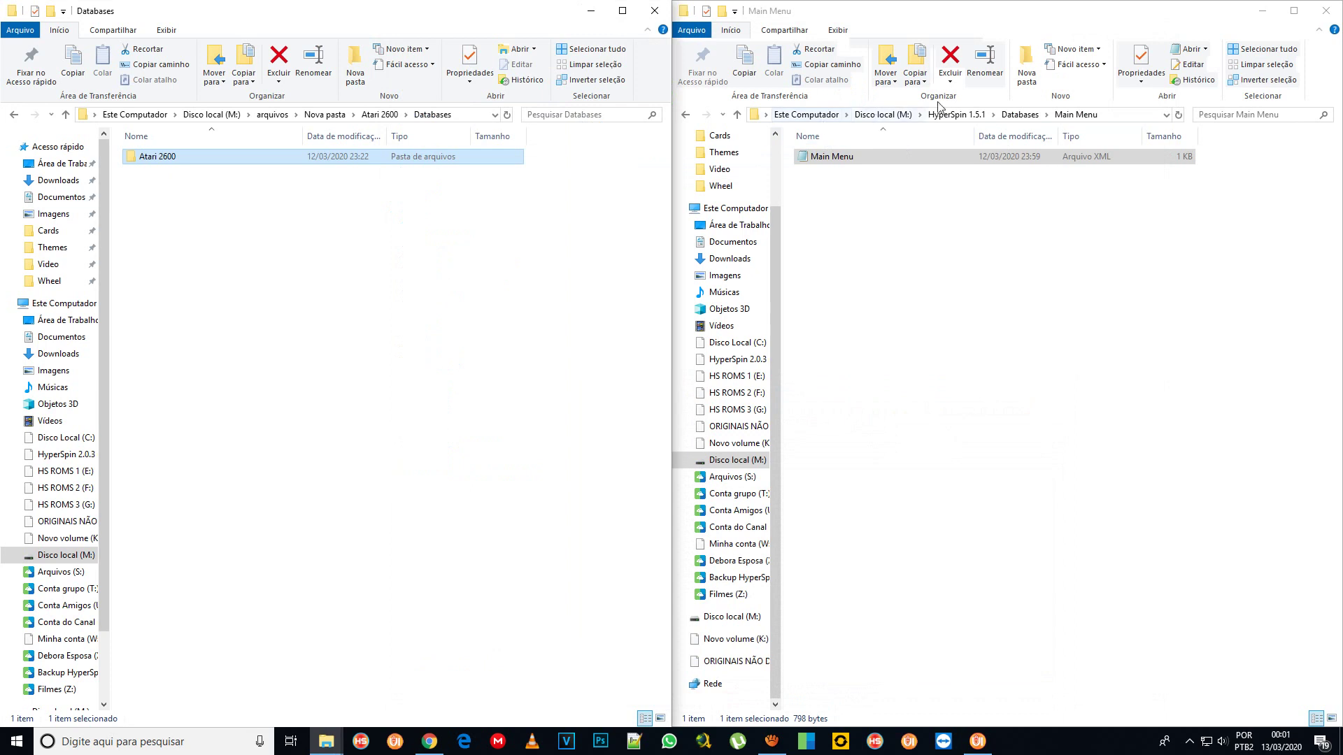
# - Launch HyperSpin from the HyperSpin 1.5.1 folder
pyautogui.click(955, 114)
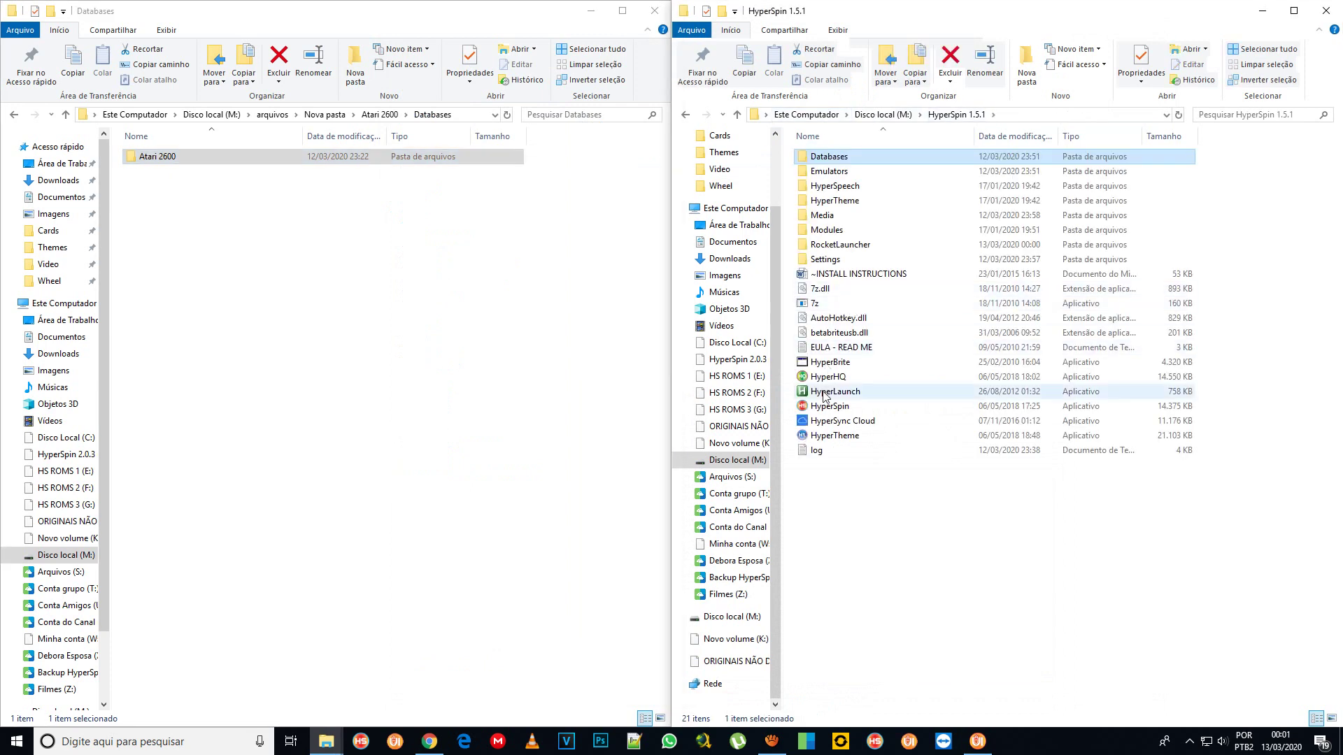
pyautogui.click(828, 407)
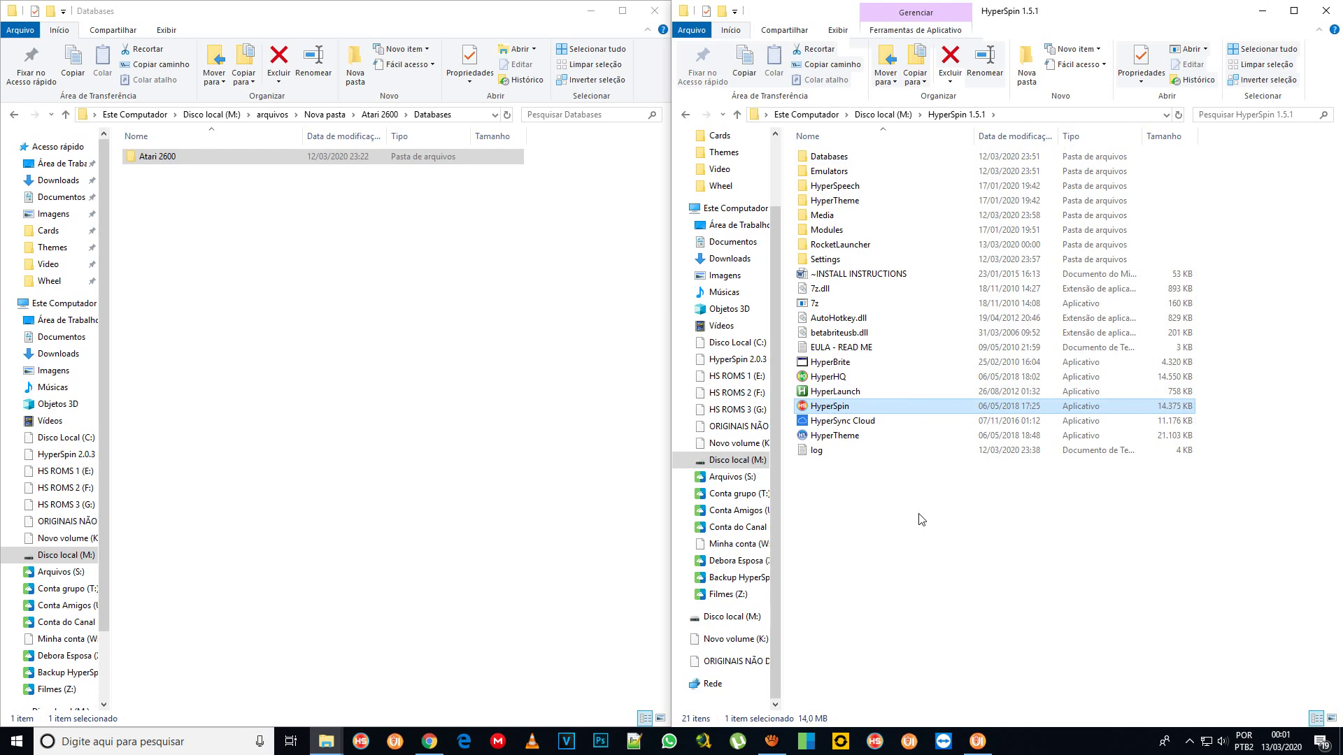
pyautogui.press('Return')
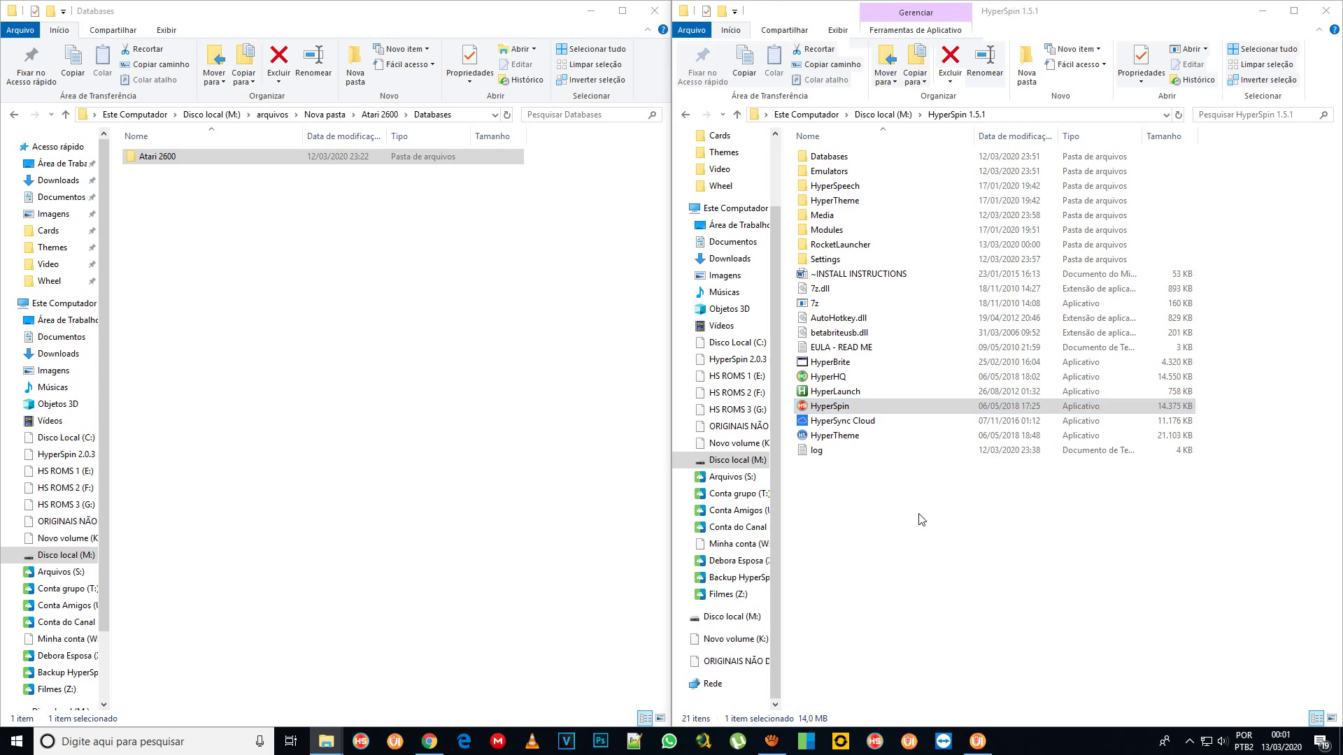